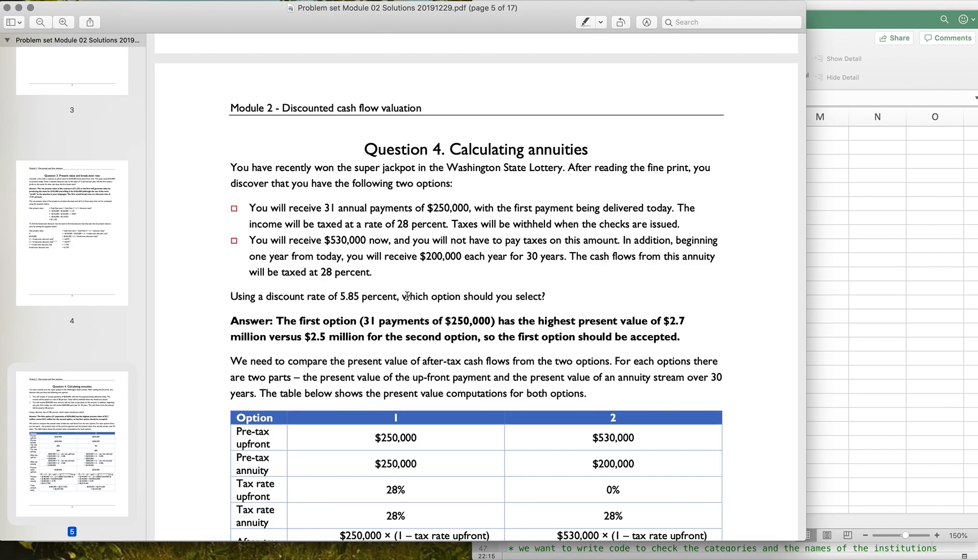
Switch to the Excel workbook and enter the label "Option 1" in cell B3.
left_click(864, 211)
left_click(267, 192)
left_click(200, 161)
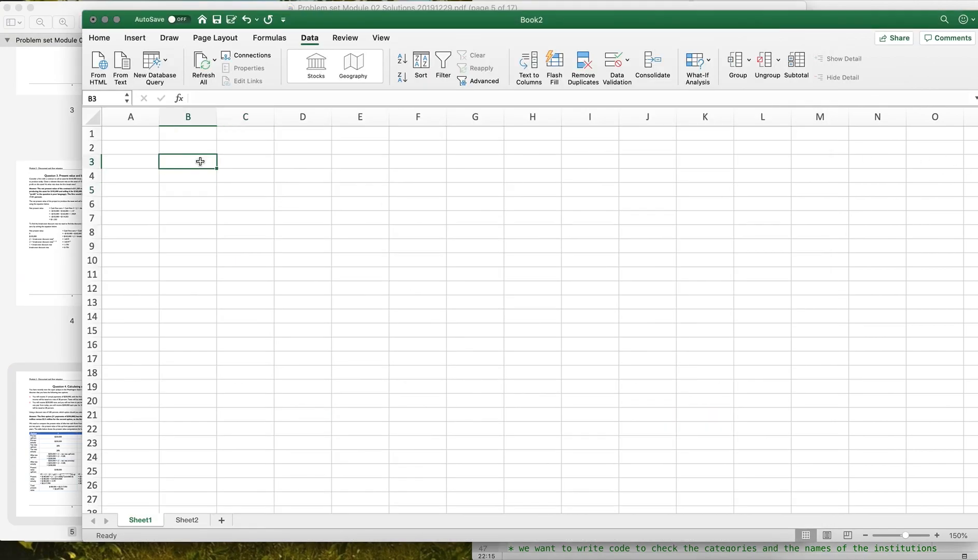
type("Option")
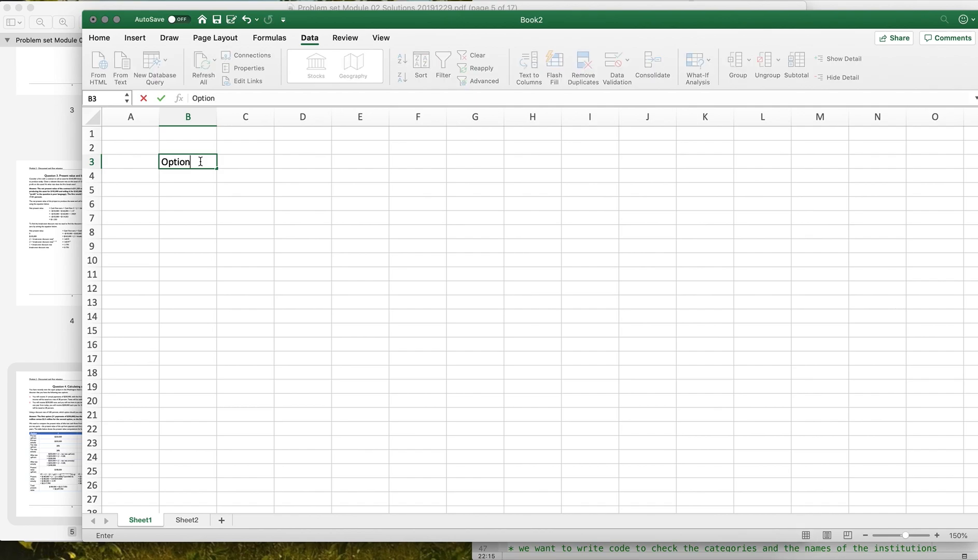
type(" 1")
key("Return")
Check option 1's payment terms in the PDF problem, and compute its after-tax payment in C3 with =250000*(1-0.28).
key("Right")
key("Up")
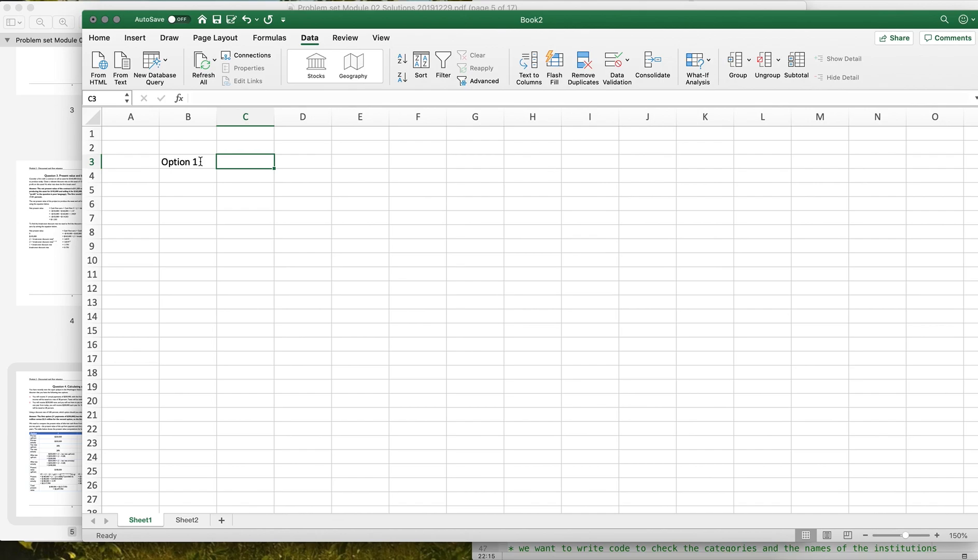
left_click(49, 130)
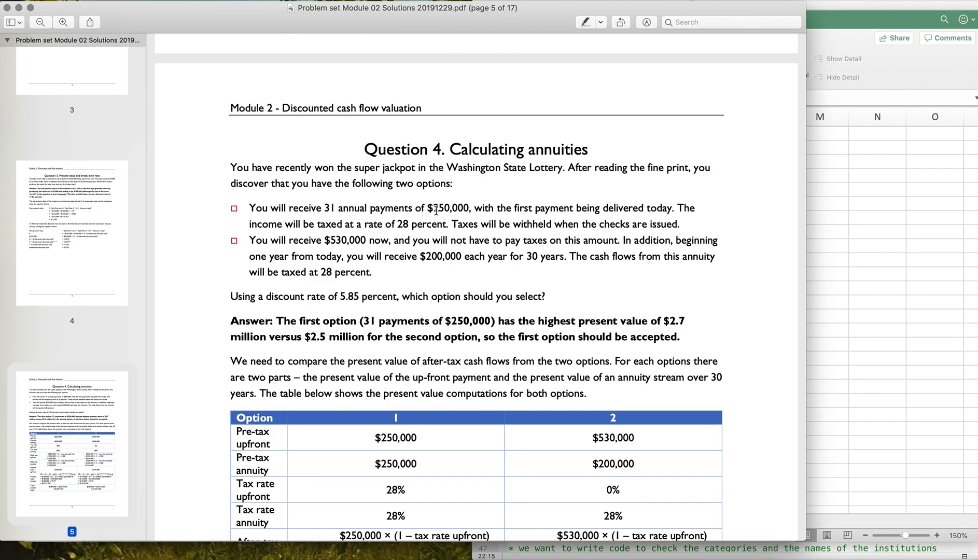
left_click(845, 234)
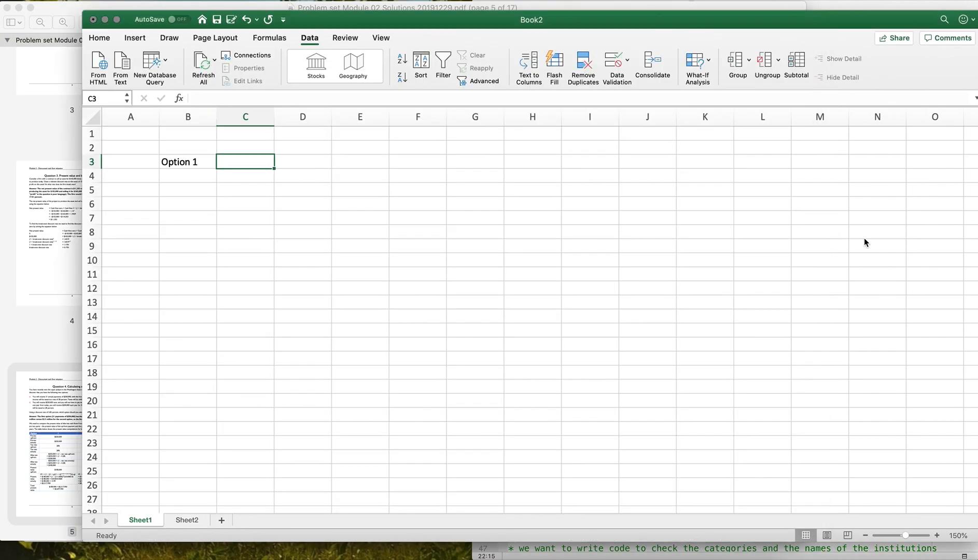
type("=2")
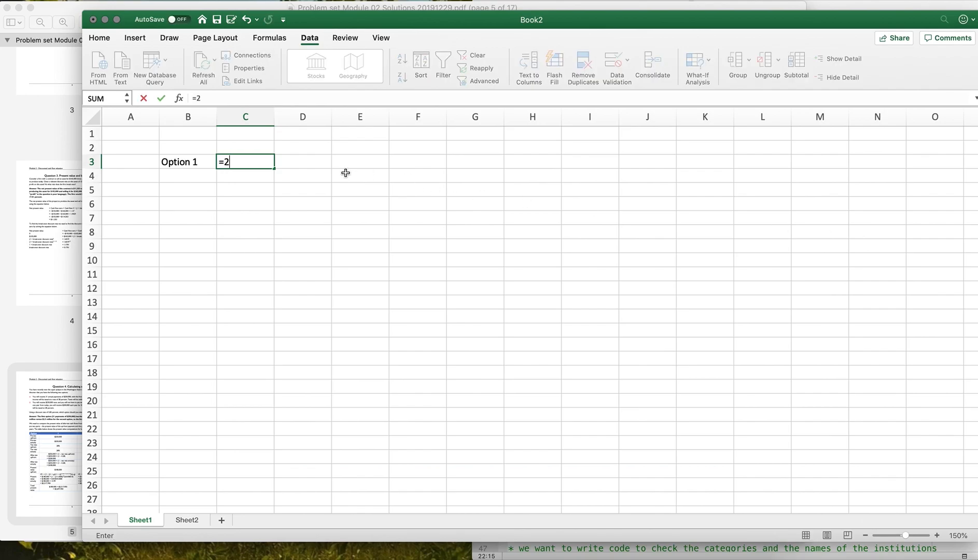
type("50000*(1-0.28")
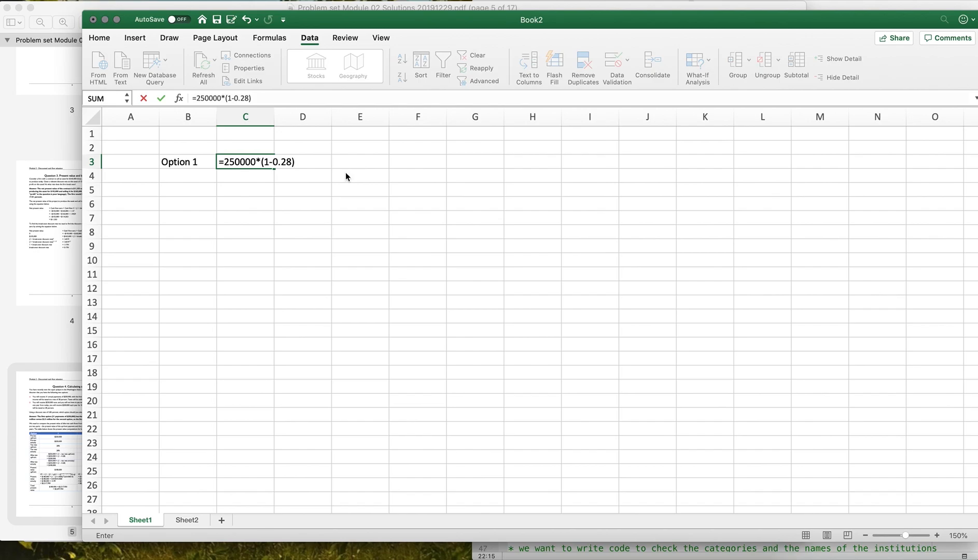
key("Return")
Bold the Option 1 label and enter 0 as the period header in C2.
key("Up")
key("Left")
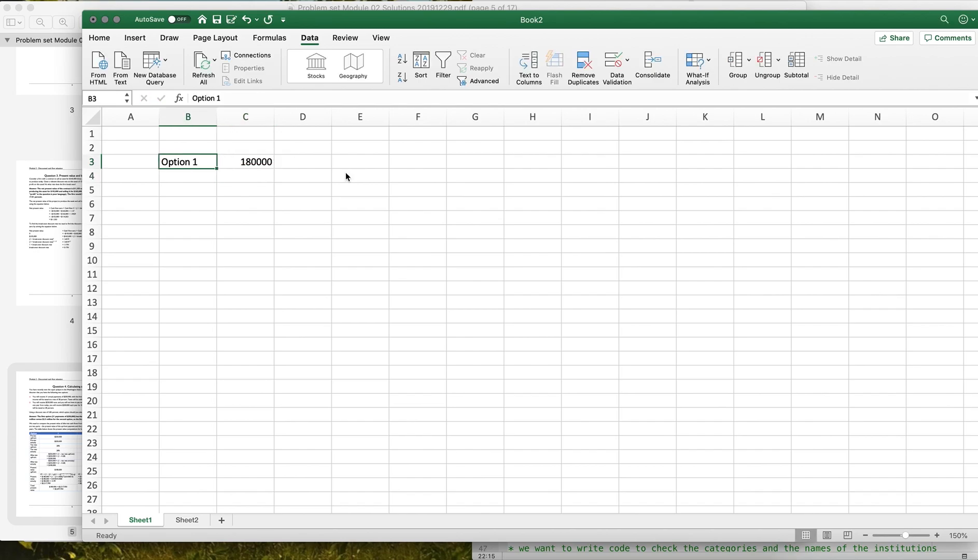
key("super+b")
key("Right")
key("Up")
type("0")
key("Return")
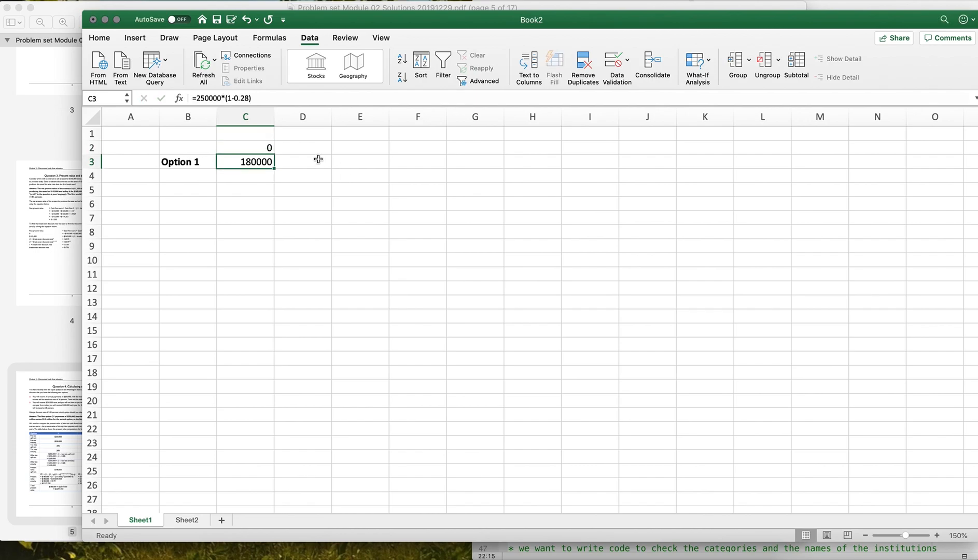
Format the block of cells from C3 across to column I as dollar amounts without decimals, and bold the period header in C2.
left_click(99, 37)
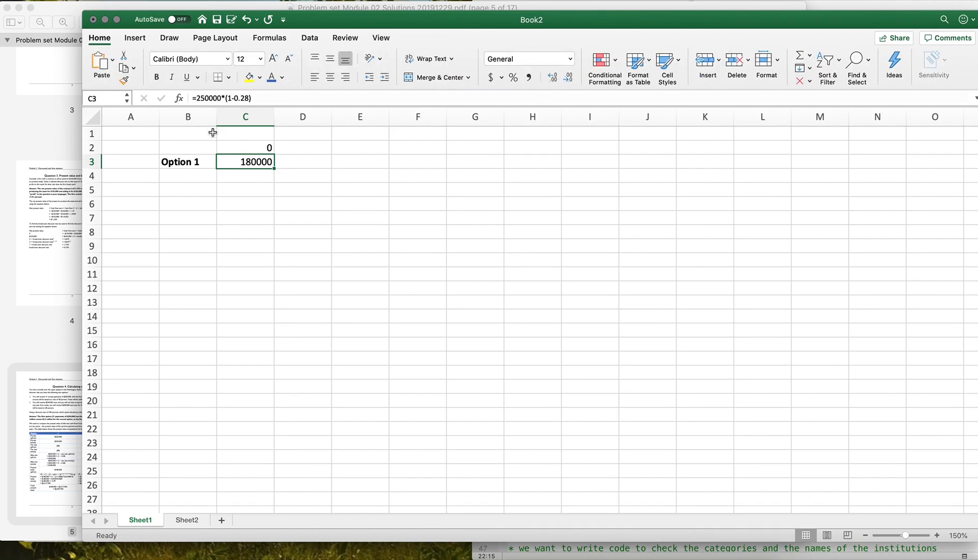
left_click_drag(228, 162, 545, 371)
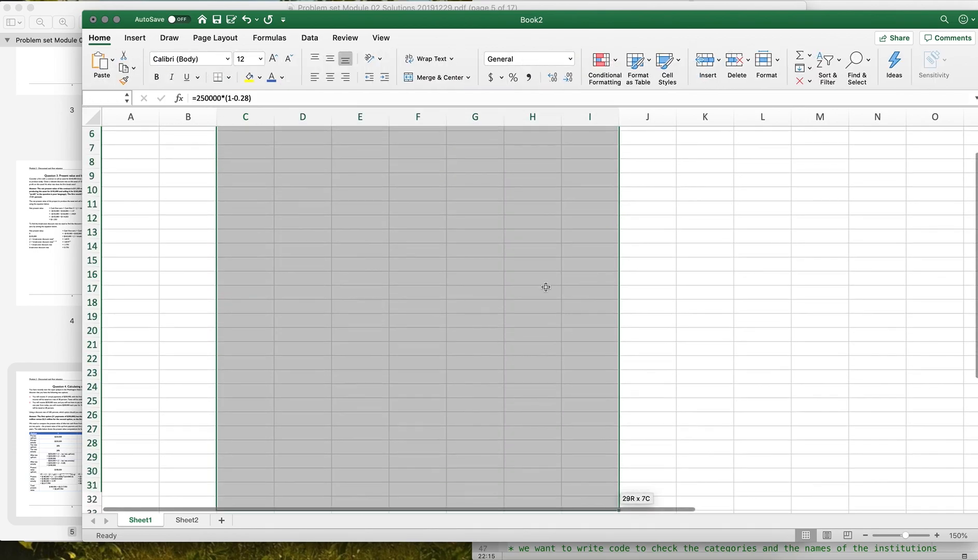
left_click(490, 77)
left_click(549, 82)
left_click(549, 82)
left_click(299, 190)
scroll(300, 195, "up", 3)
left_click(269, 146)
key("super+b")
Continue the period headers with 1, 2, 3, 4 and 5 in D2:H2.
type("1\t2\t3\t4\t5")
key("Left")
key("Left")
key("Left")
key("Left")
key("Left")
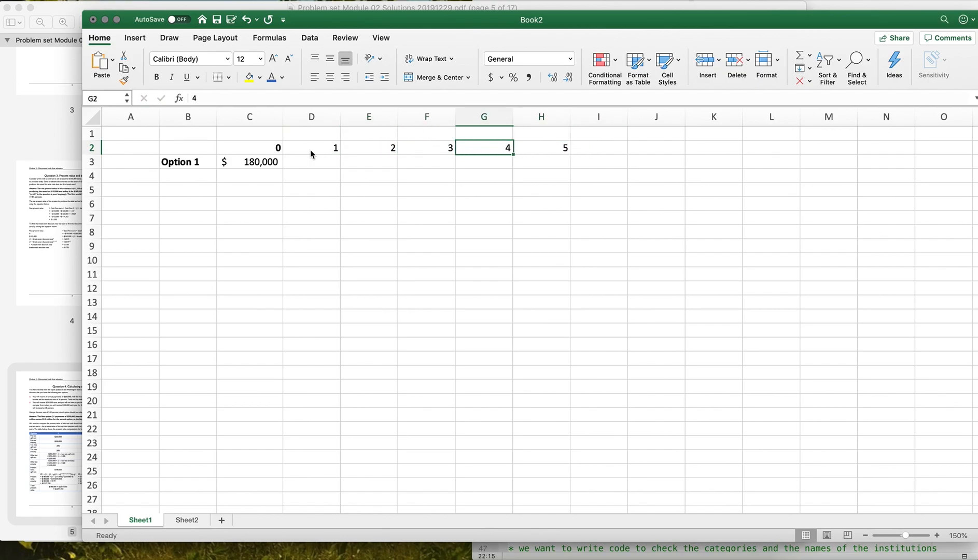
Link D3 to the payment in C3 and copy that formula across E3:H3.
key("Down")
type("=")
key("Left")
key("Return")
key("Up")
key("super+c")
key("Right")
key("shift+Right")
key("shift+Right")
key("shift+Right")
key("super+v")
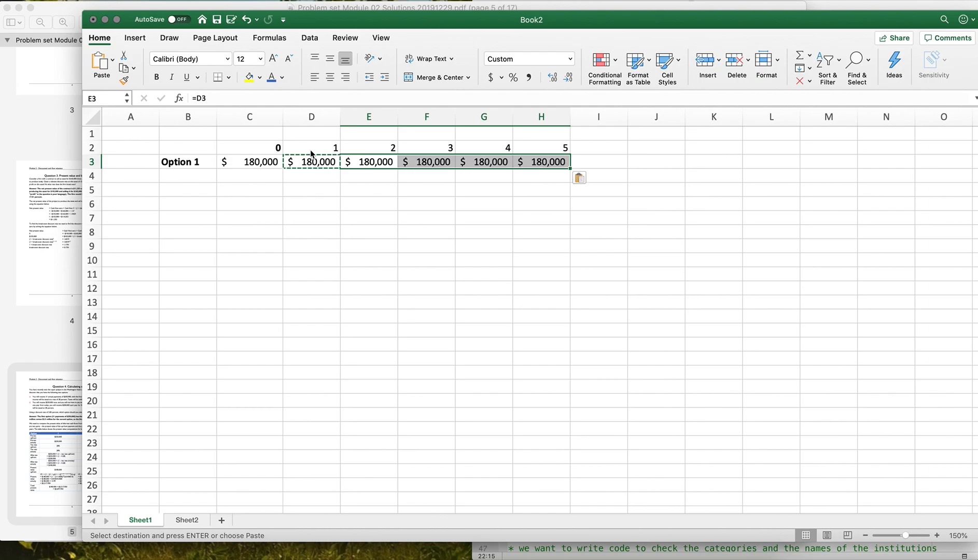
scroll(612, 200, "right", 2)
scroll(611, 199, "left", 2)
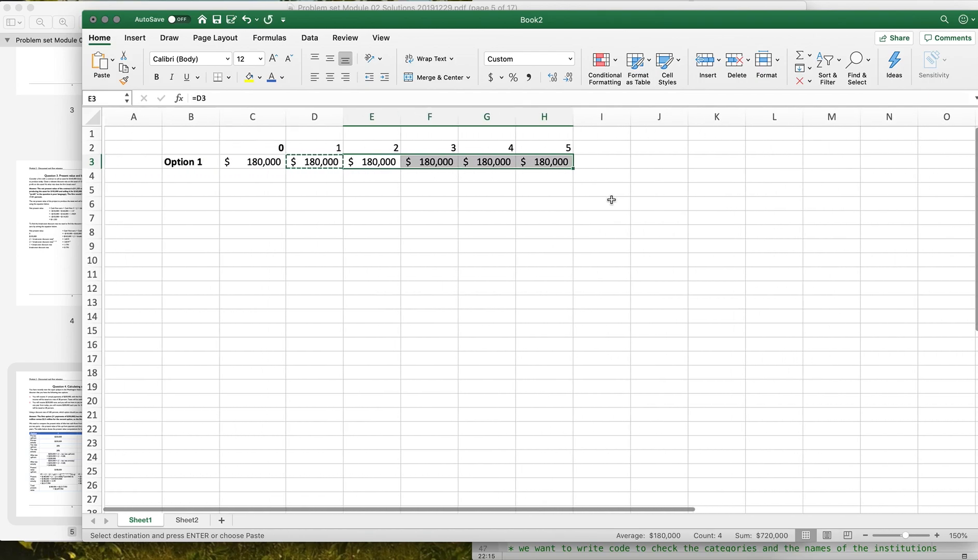
left_click(355, 200)
key("Escape")
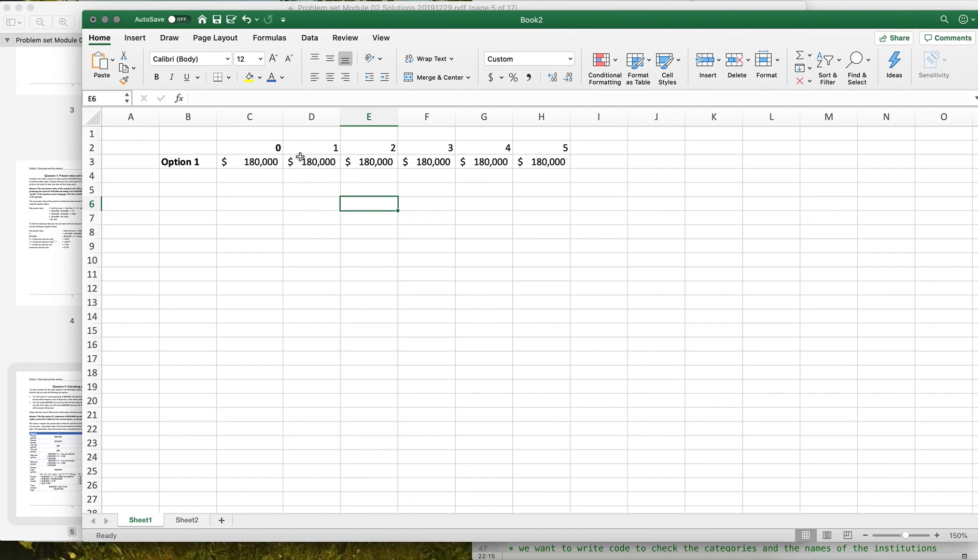
left_click(264, 174)
type("=pv(")
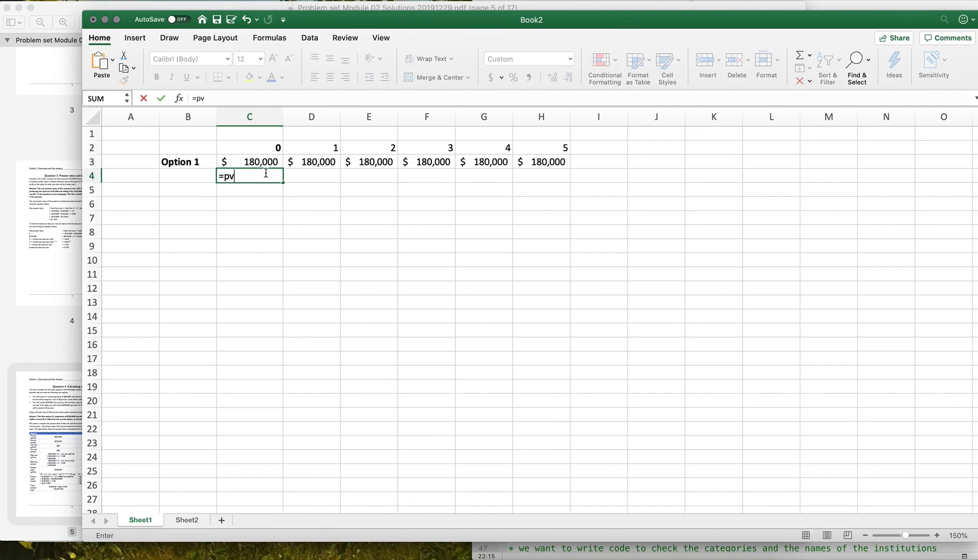
key("Escape")
Enter 1.058 as the discount value in cell C1.
key("Up")
key("Up")
key("Up")
type("1.0")
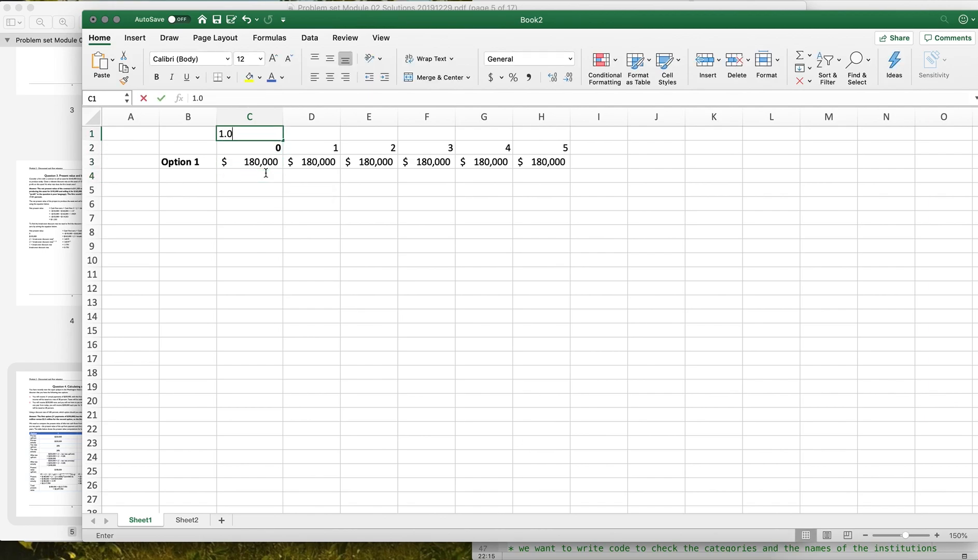
type("8")
key("BackSpace")
type("58")
key("Return")
Check the discount rate in the PDF problem and change the value in C1 to 1.085.
left_click(60, 136)
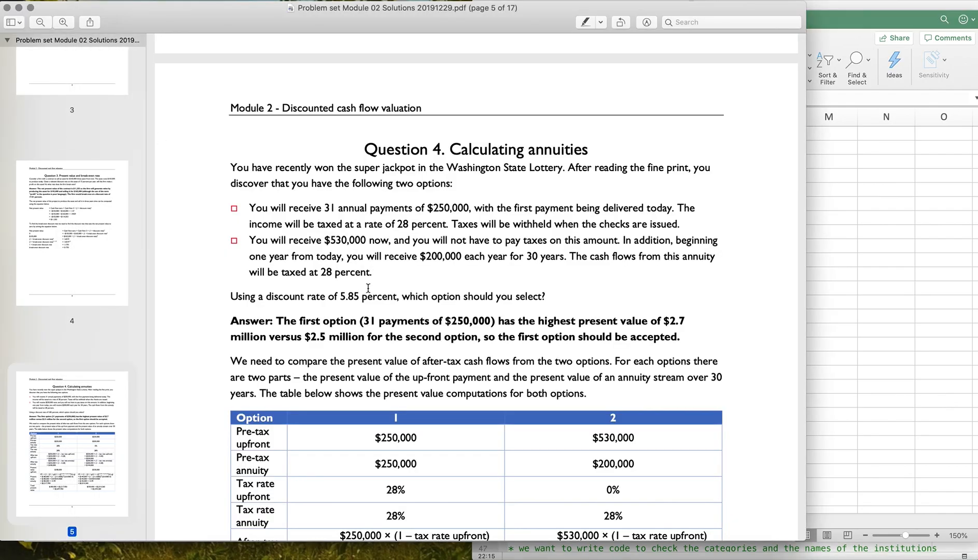
left_click(843, 242)
left_click(280, 135)
left_click(210, 98)
key("BackSpace")
key("BackSpace")
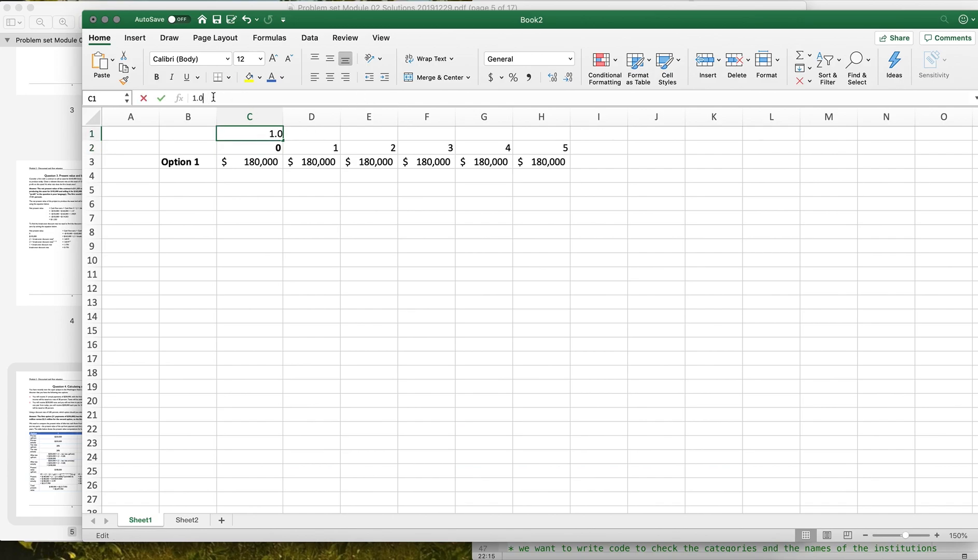
type("85")
key("Return")
Label cell B1 "Discount rate" in bold and widen column B to fit the text.
key("Up")
key("Left")
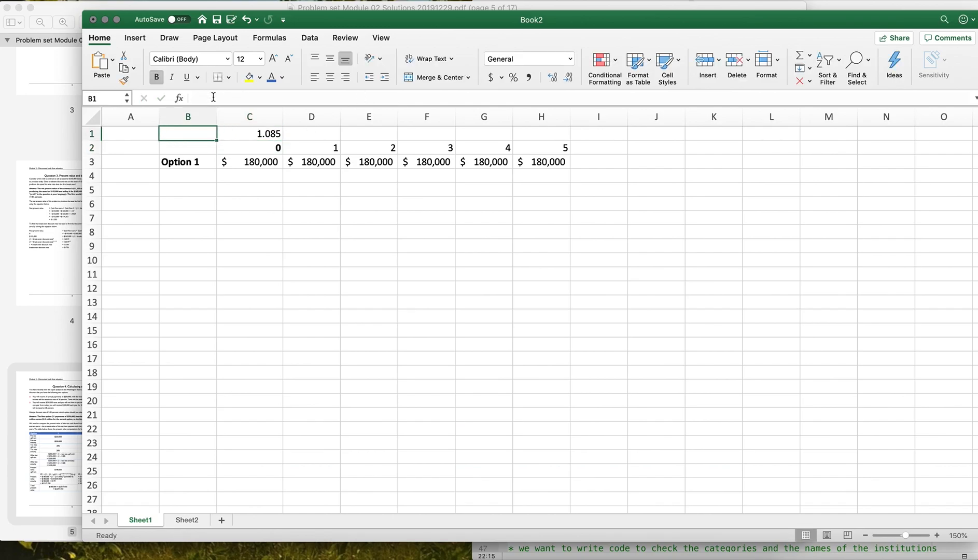
type("I")
key("BackSpace")
type("Di")
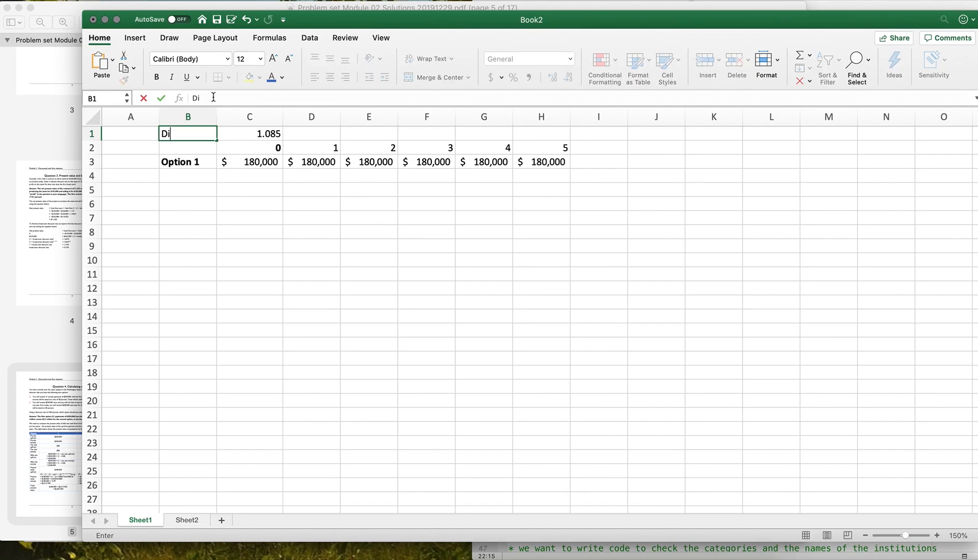
type("scount rate")
key("Return")
key("Up")
left_click_drag(216, 113, 223, 113)
key("super+b")
Delete columns D through H containing the period 1 to 5 payments.
left_click(255, 171)
left_click(257, 162)
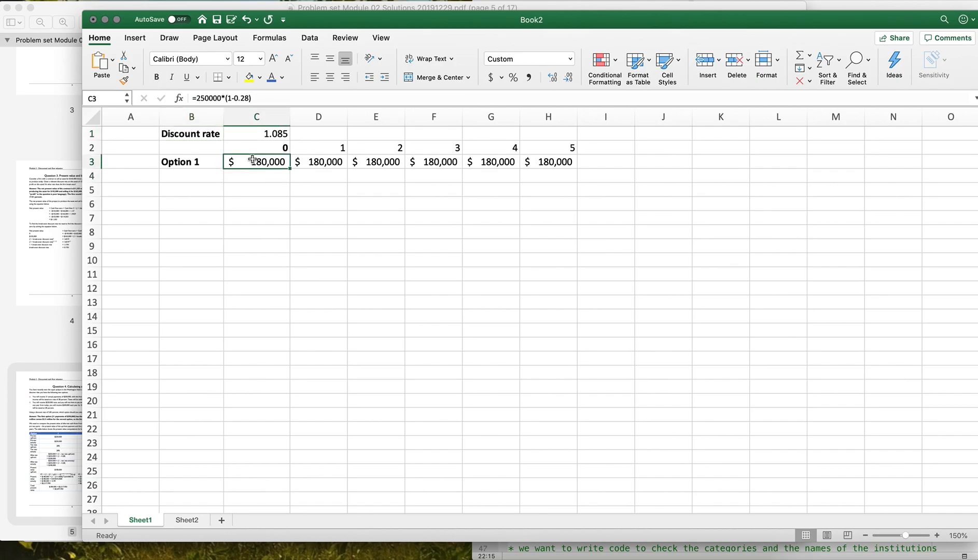
left_click(317, 149)
left_click_drag(319, 116, 548, 116)
right_click(499, 176)
left_click(520, 242)
left_click(273, 177)
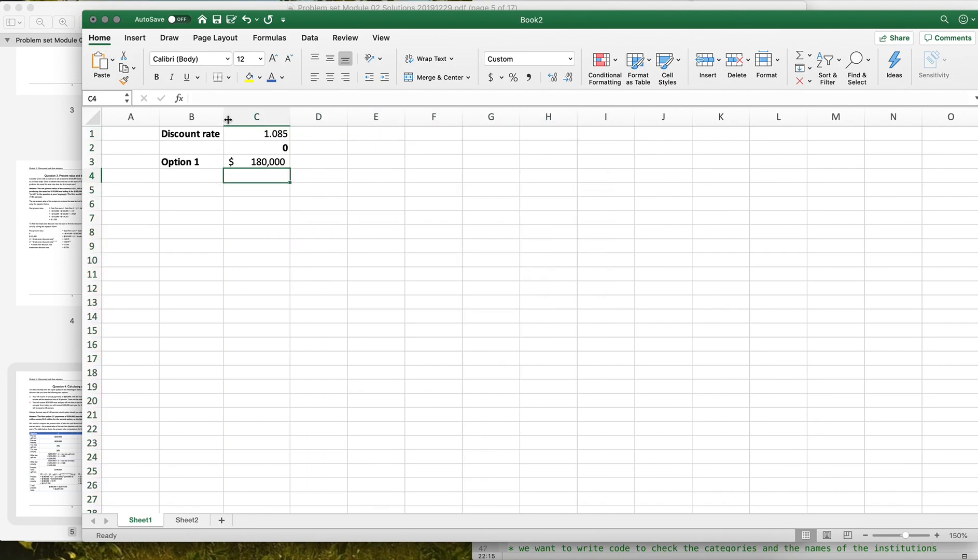
Move the after-tax payment formula from C3 to C4.
left_click(248, 162)
key("super+x")
key("Down")
key("super+v")
Label cell B4 "Initial Payment" and widen column B to fit it.
key("Left")
type("Initial Payment")
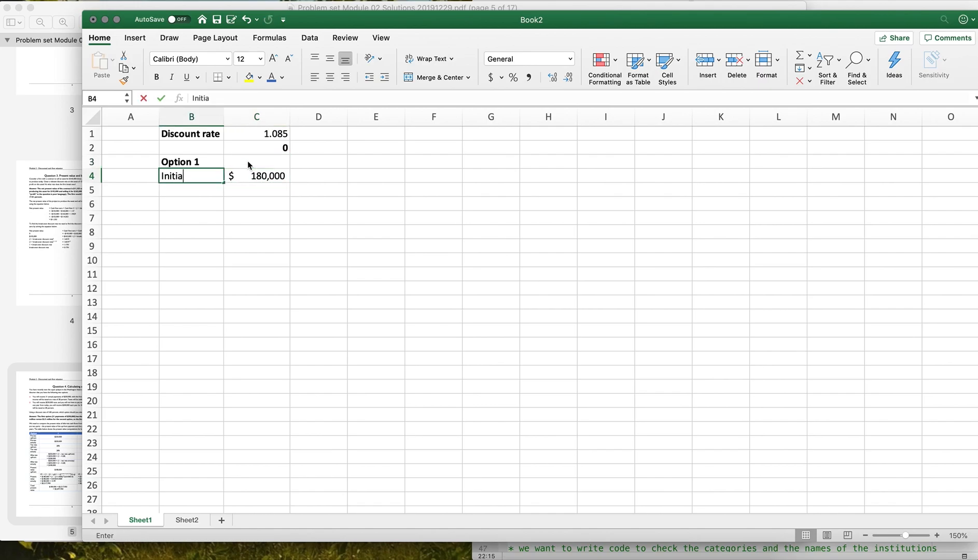
key("Return")
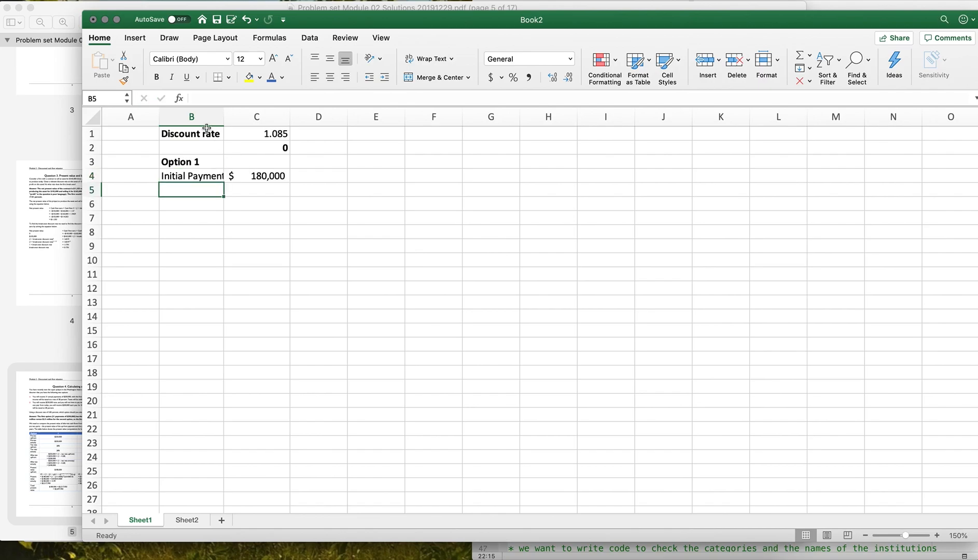
left_click_drag(224, 113, 233, 112)
Check the number of annual payments in the PDF problem and enter the label "Annuity" in B5.
left_click(265, 189)
left_click(73, 142)
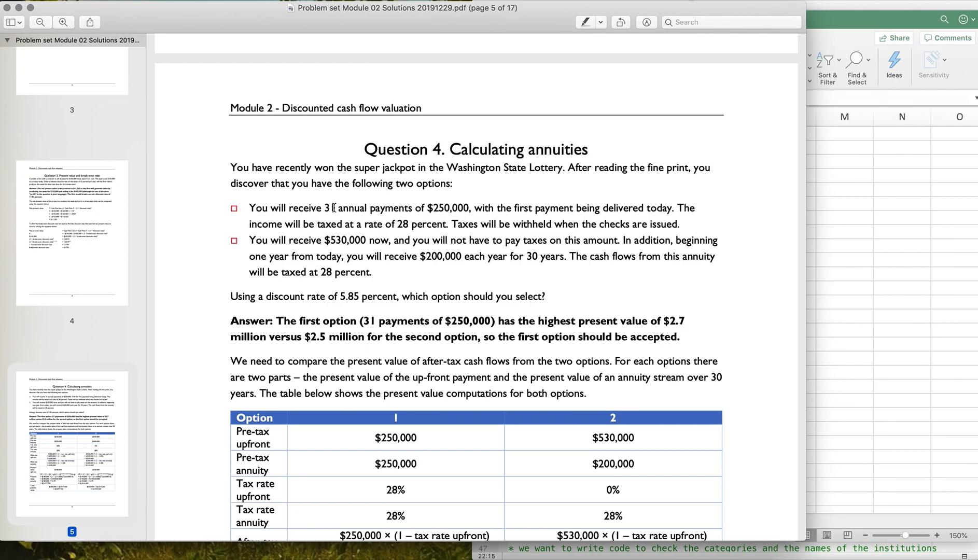
left_click(814, 219)
left_click(218, 190)
type("Annuity")
key("Return")
key("Up")
key("Right")
type("=")
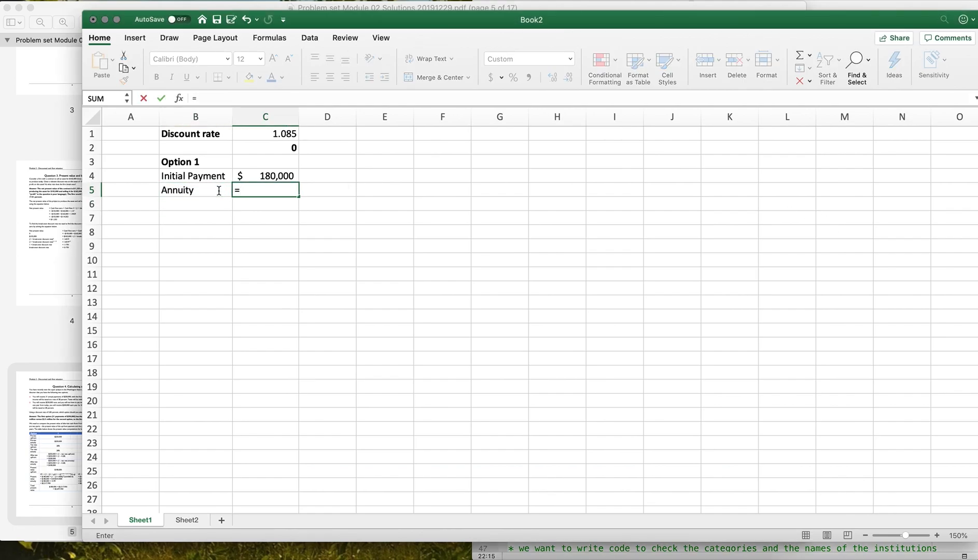
type("pv(")
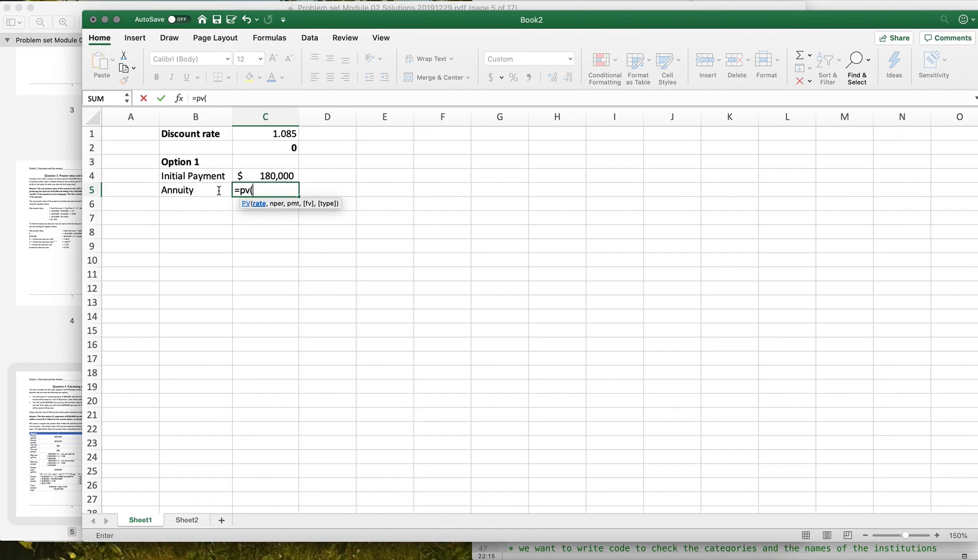
key("Escape")
Change the discount rate in C1 to 0.085.
key("Up")
key("Up")
key("Up")
key("Up")
type(".085")
key("Return")
key("Up")
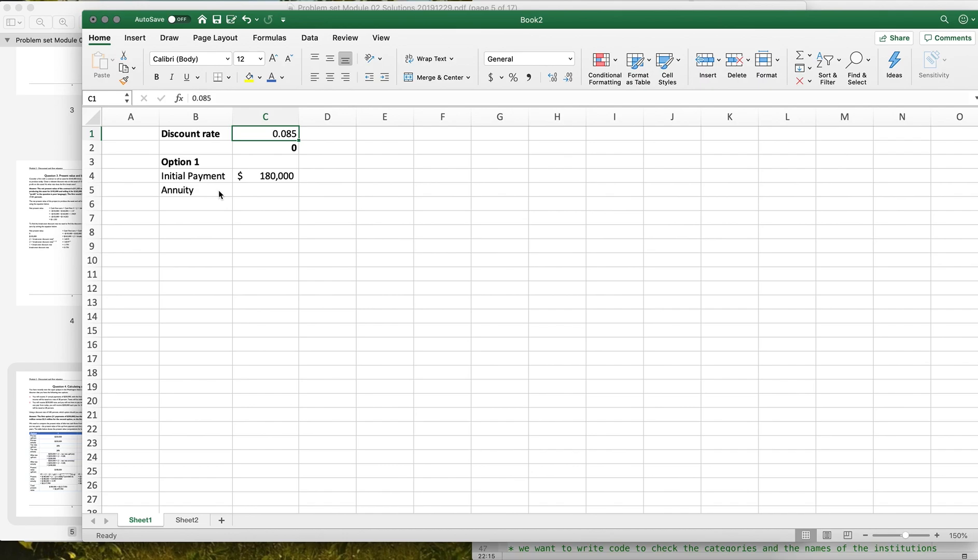
Check the discount rate in the PDF problem and set C1 to 0.0585.
left_click(63, 143)
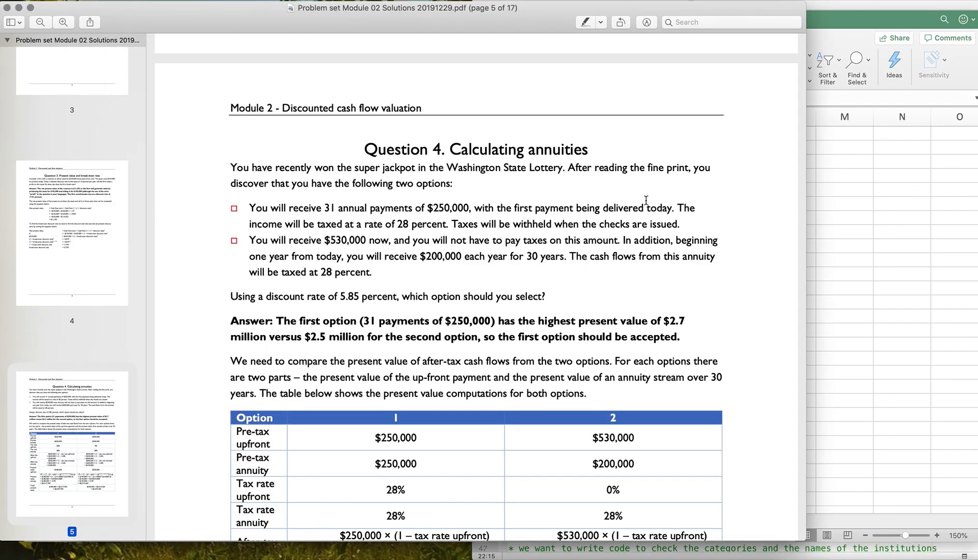
left_click(846, 233)
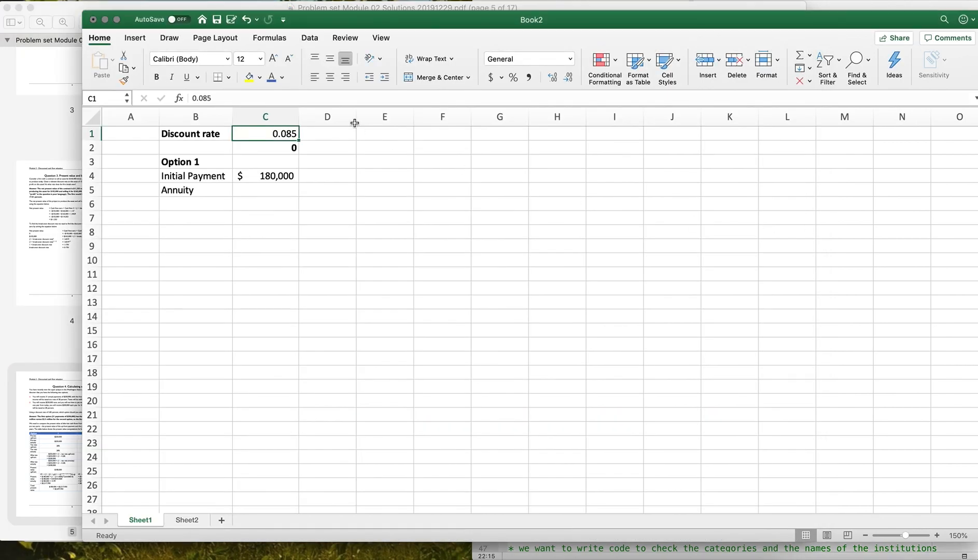
type(".0585")
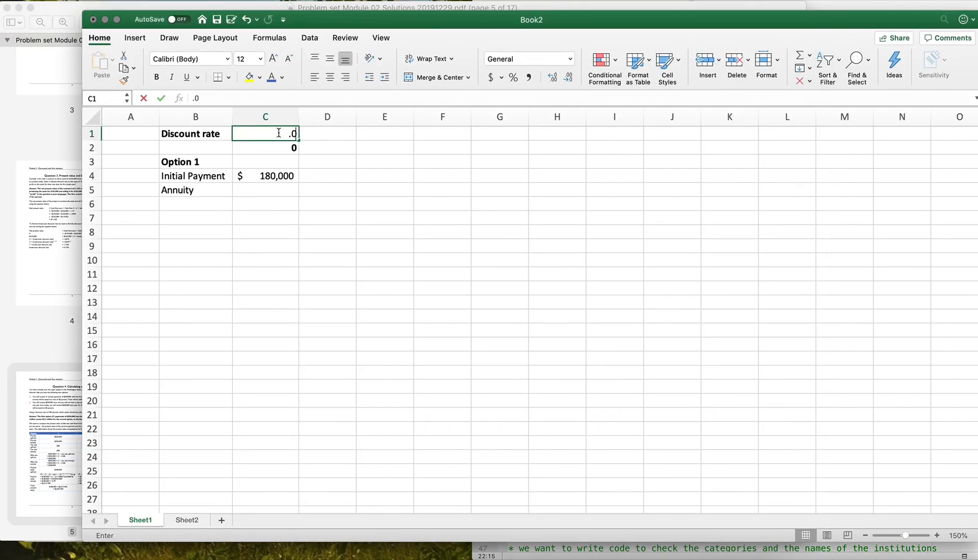
key("Return")
Compute Option 1's annuity present value in C5 with PV, using rate C1, 30 periods and payment -C4.
key("Return")
key("Return")
key("Return")
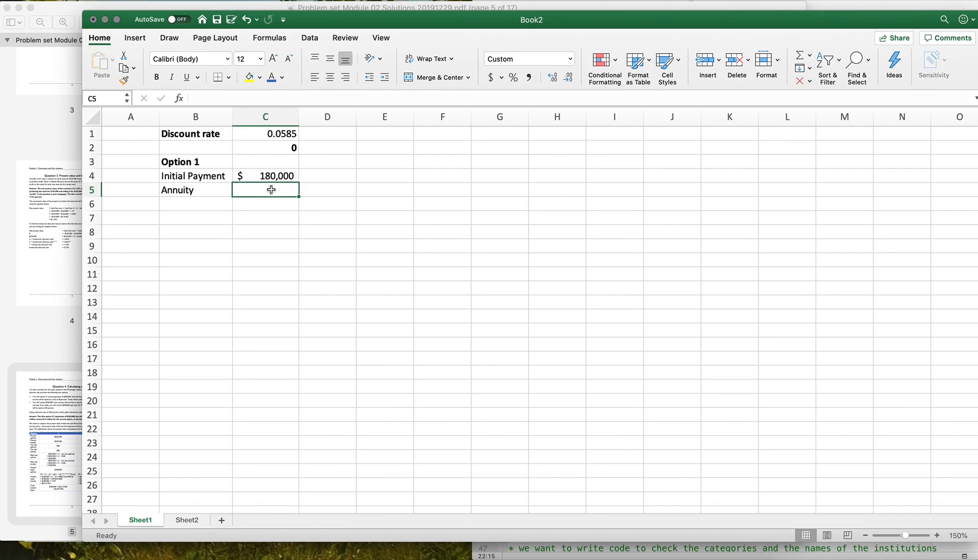
type("=pv(")
key("Up")
key("Up")
key("Up")
key("Up")
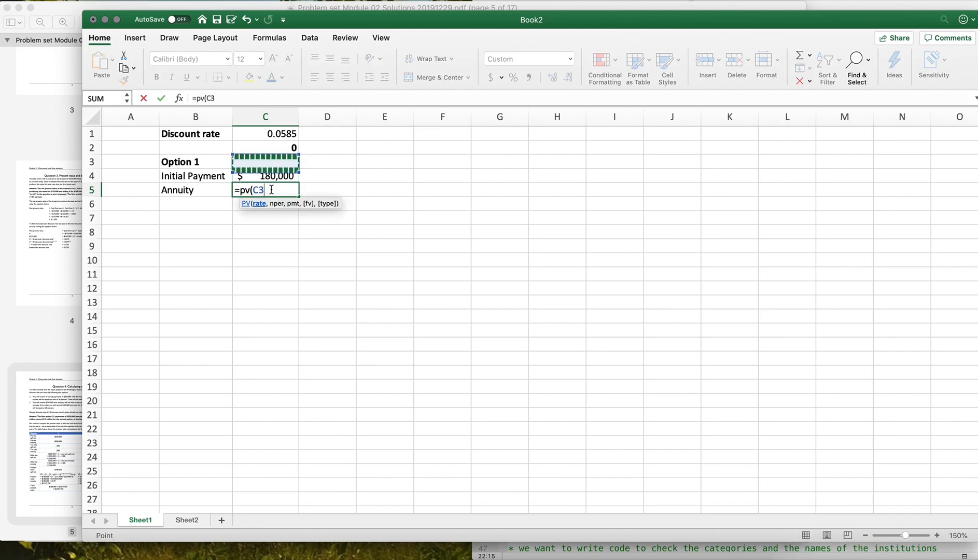
type(",30,")
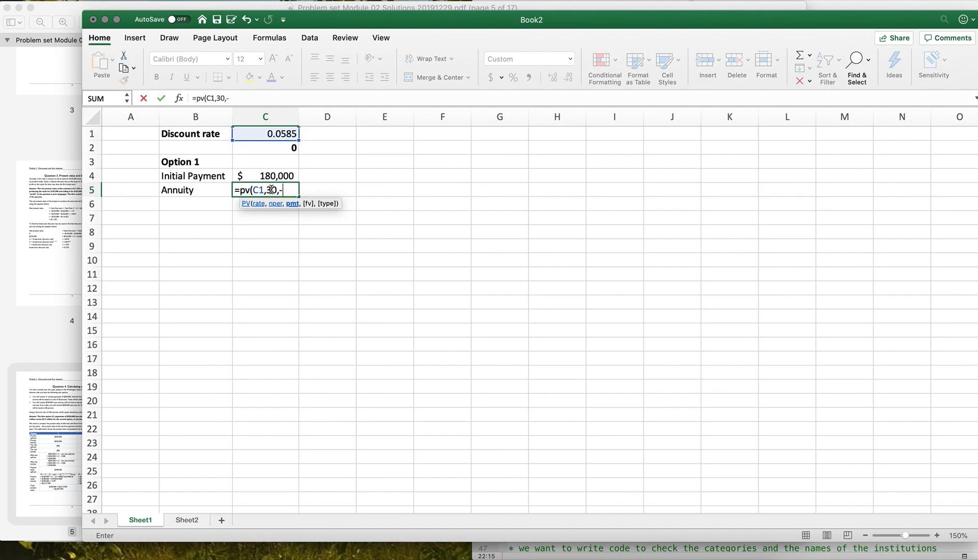
type("-")
key("Up")
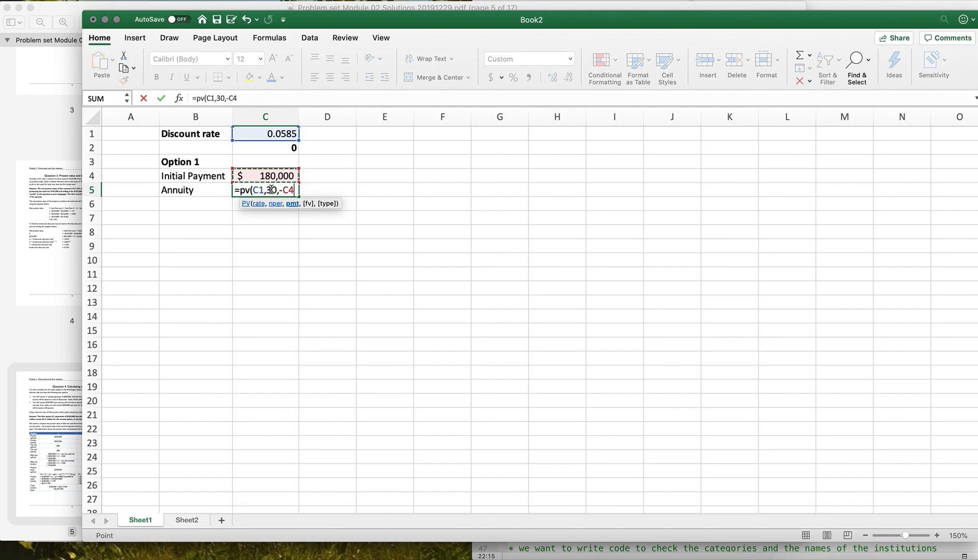
type(")")
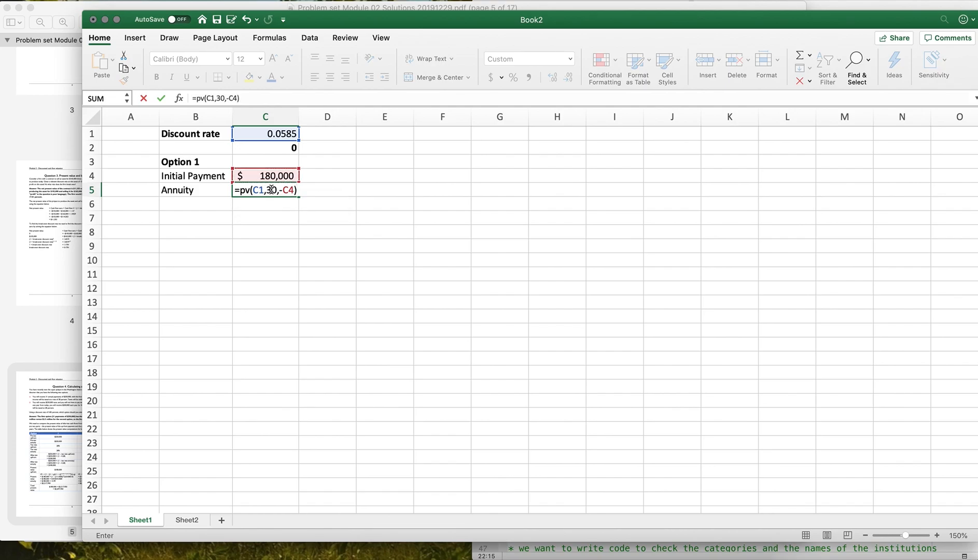
key("BackSpace")
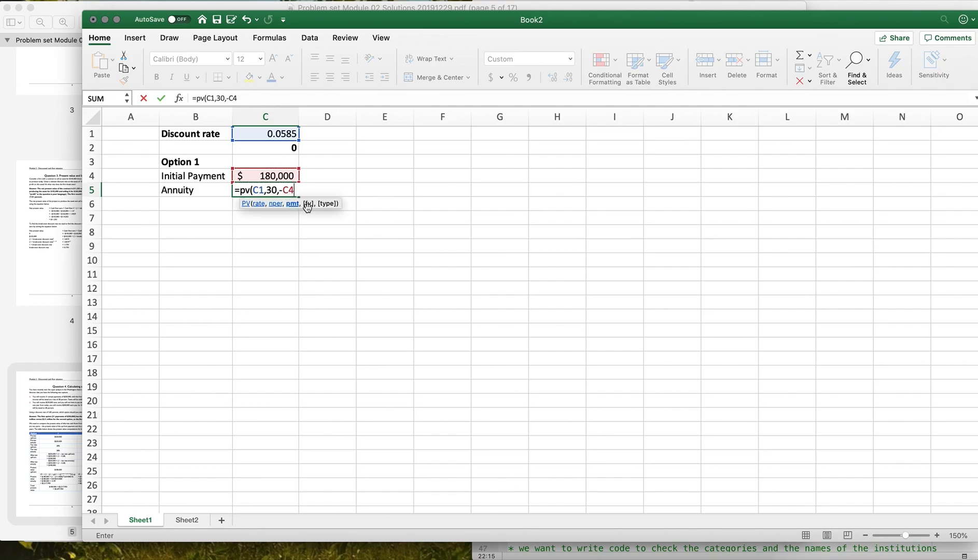
type(")")
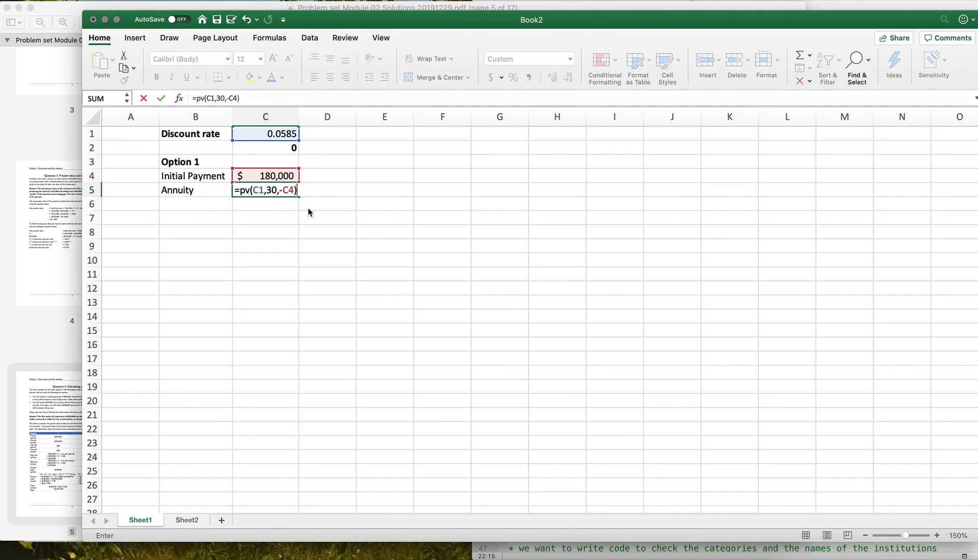
key("Return")
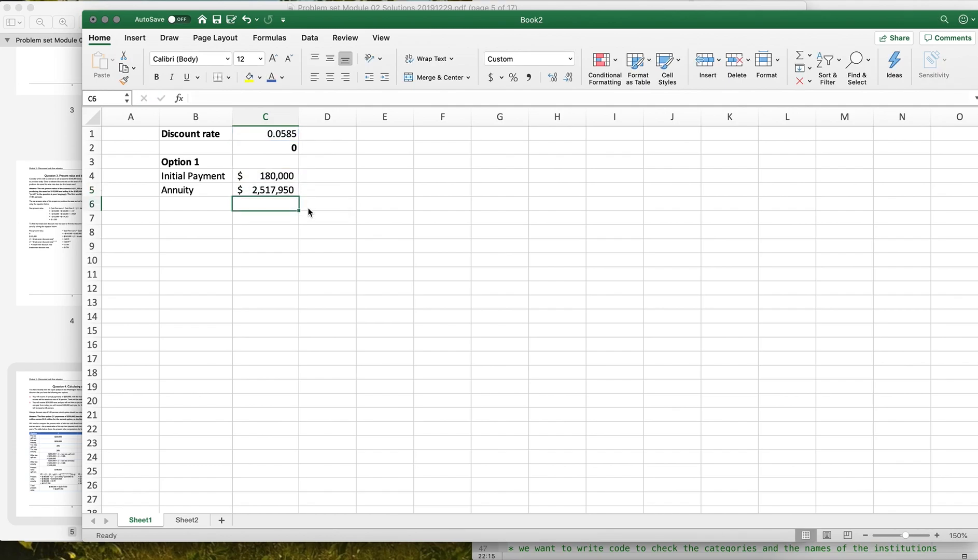
Enter the label "Total" in B6 below Option 1's annuity row.
key("Up")
key("Up")
key("Down")
key("Down")
key("Left")
key("Up")
type("Total")
key("Return")
Add Option 1's initial payment and annuity value in C6 with the formula =C4+C5.
key("Up")
key("Right")
type("=")
key("Up")
key("Up")
type("+")
key("Up")
key("Return")
Make Option 1's total in C6 bold and put a bottom border on C5.
left_click(263, 206)
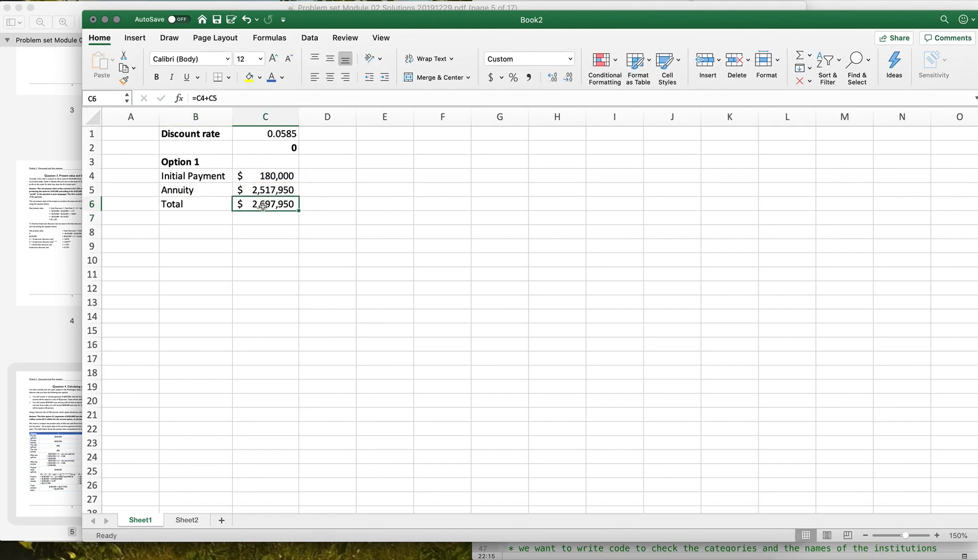
key("super+b")
left_click(261, 191)
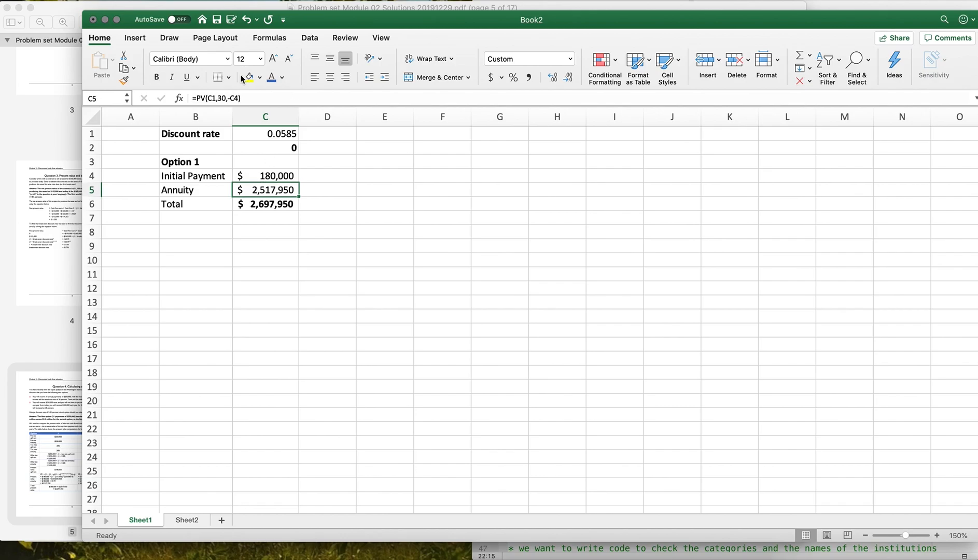
left_click(218, 77)
Enter the heading "Option 2" in B8 and make it bold.
left_click(179, 234)
type("Option 2")
key("Return")
left_click(178, 233)
key("super+b")
Check Option 2's upfront amount in the PDF problem, label B9 "Lump Payment" and enter $530,000 in C9.
left_click(51, 142)
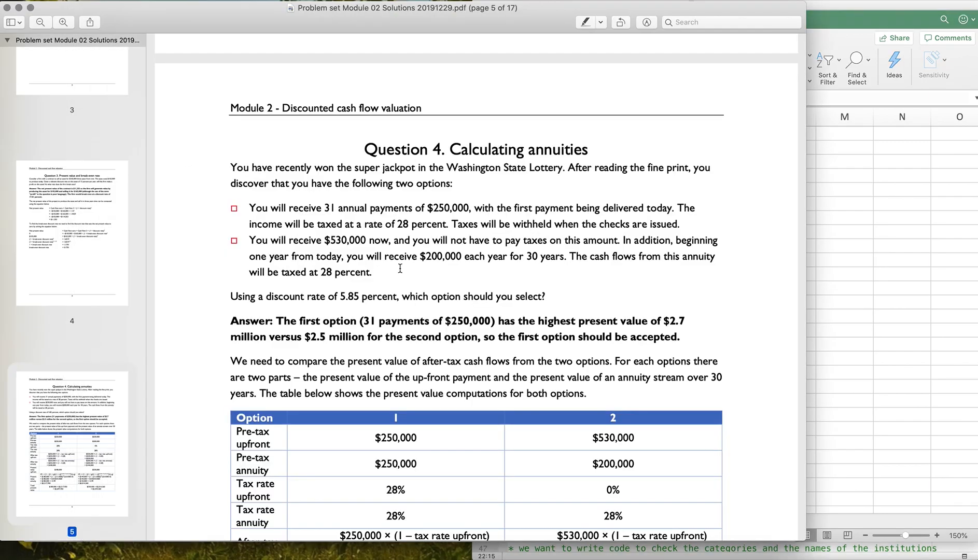
left_click(879, 270)
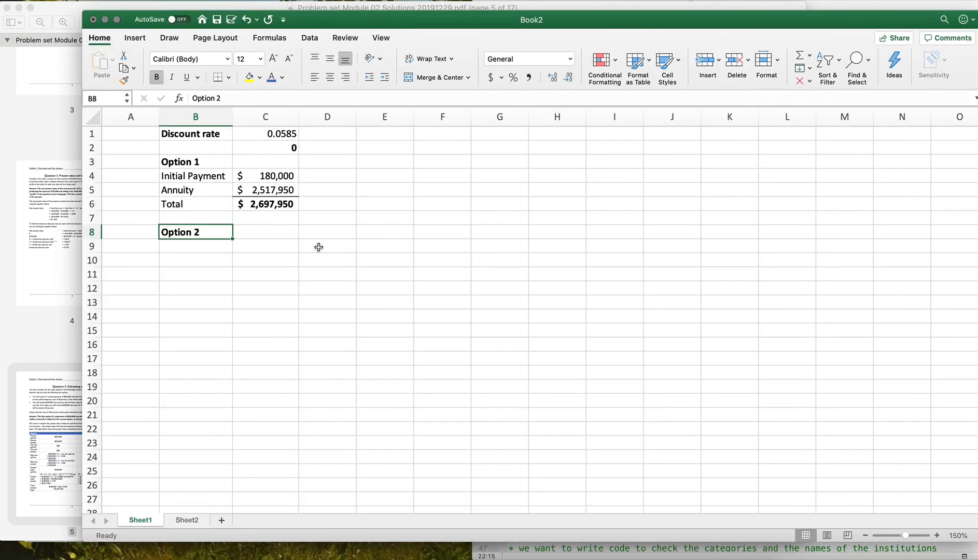
left_click(213, 243)
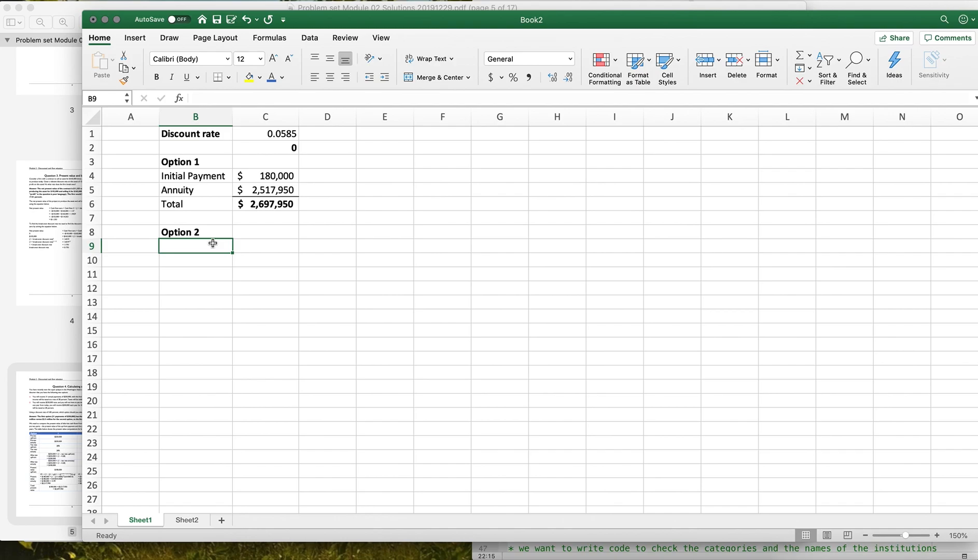
type("Lump")
type(" la")
key("BackSpace")
key("BackSpace")
type("pa")
type("ayment")
key("Tab")
type("$ 530,000")
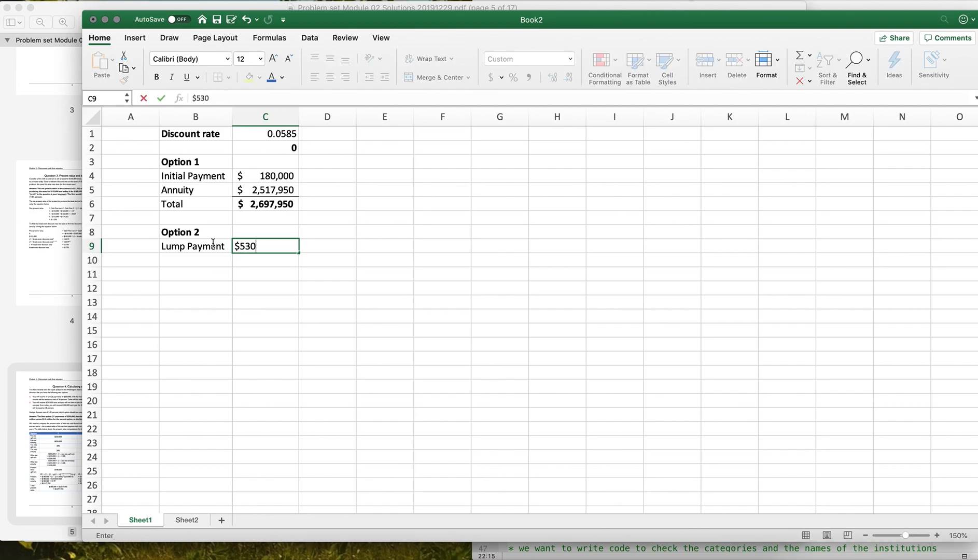
key("Return")
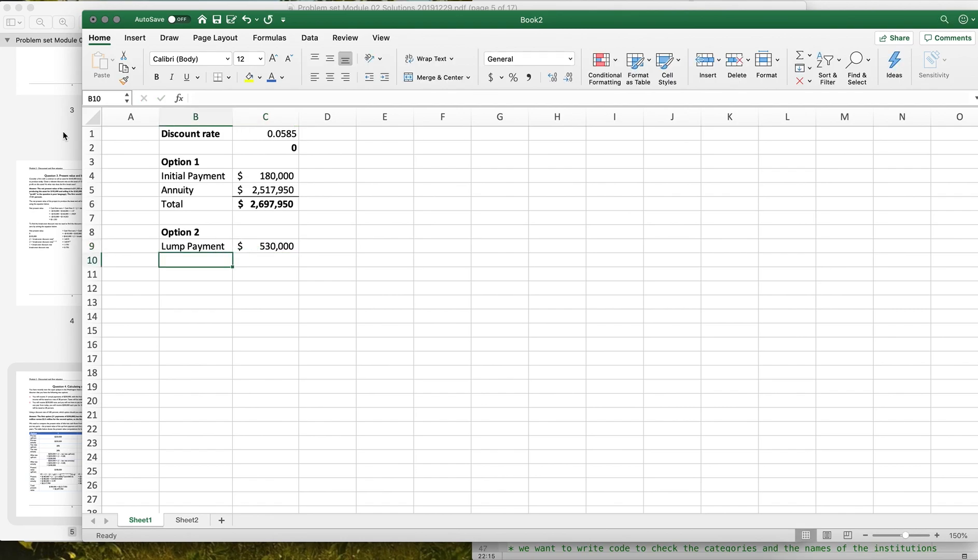
Check Option 2's annuity terms in the PDF problem and enter the label "Annuity" in B10.
left_click(58, 131)
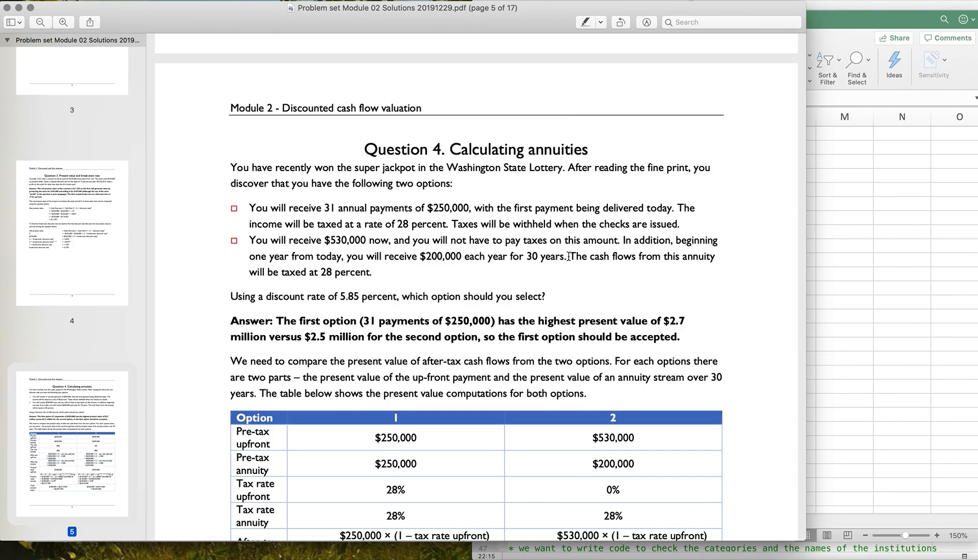
left_click(877, 280)
type("Annuity")
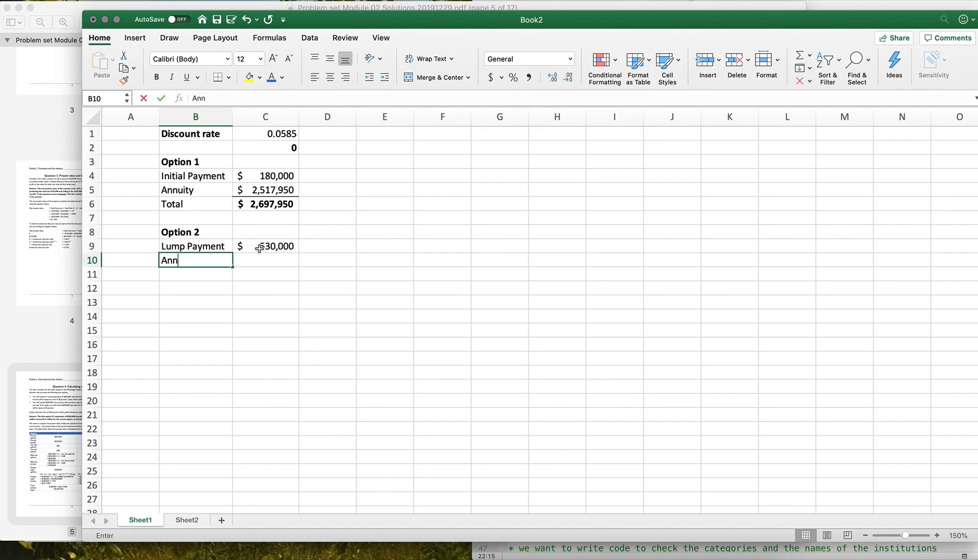
Calculate Option 2's after-tax annuity present value in C10 with the formula =PV(C1,30,200000*(1-0.28)).
key("Tab")
type("=2")
key("BackSpace")
type("pv(")
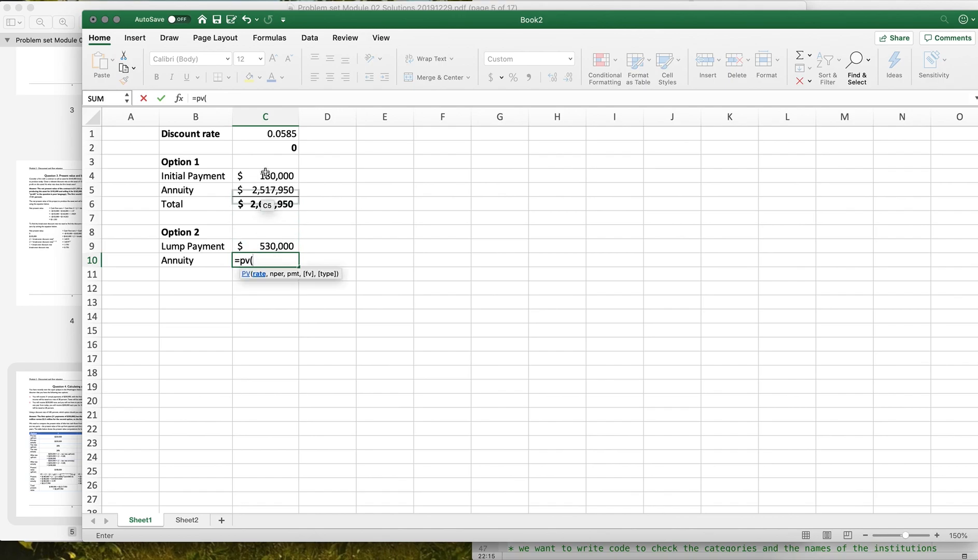
left_click(263, 132)
type(",")
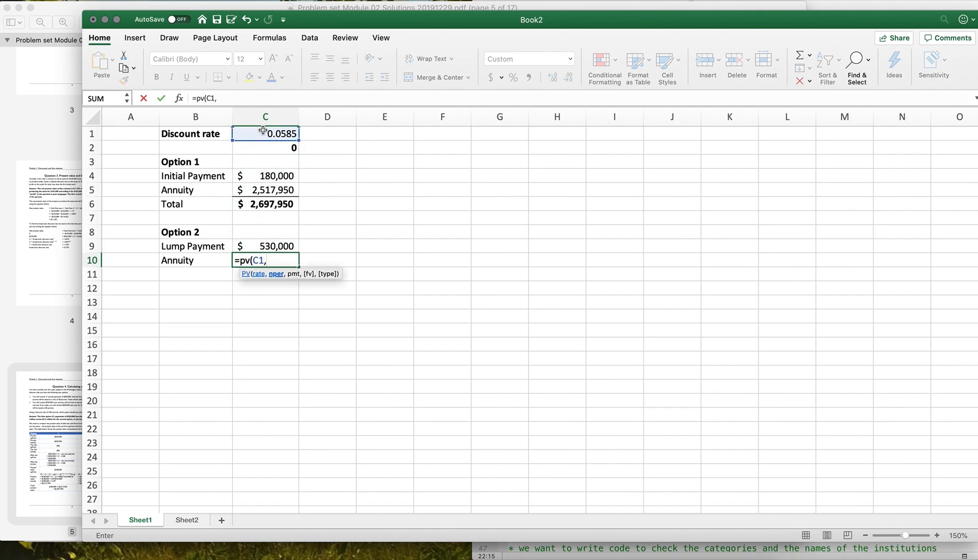
type("30,20000")
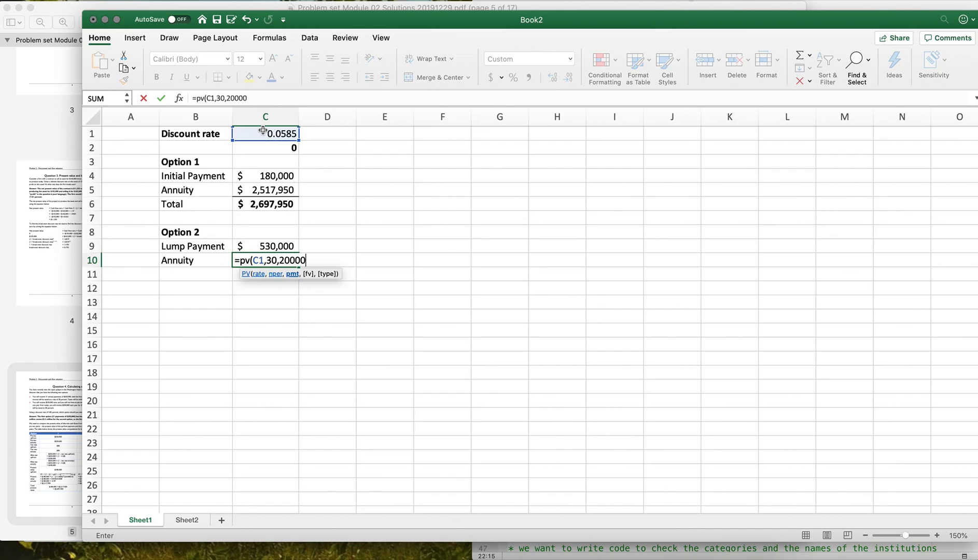
type("0*(1-0.82")
key("BackSpace")
key("BackSpace")
key("BackSpace")
key("BackSpace")
type("28))")
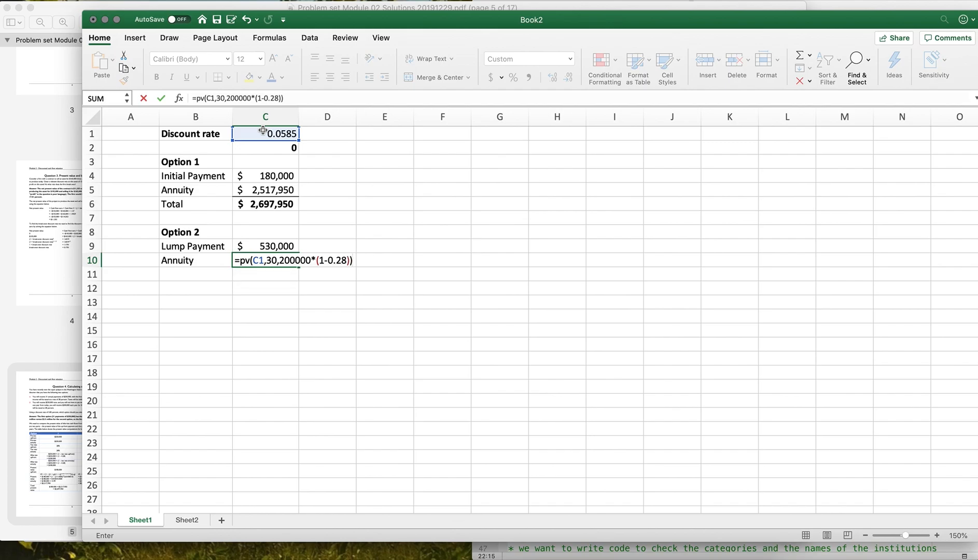
key("Return")
Make the payment in C10's PV formula negative, as -200000*(1-0.28).
key("Up")
key("Right")
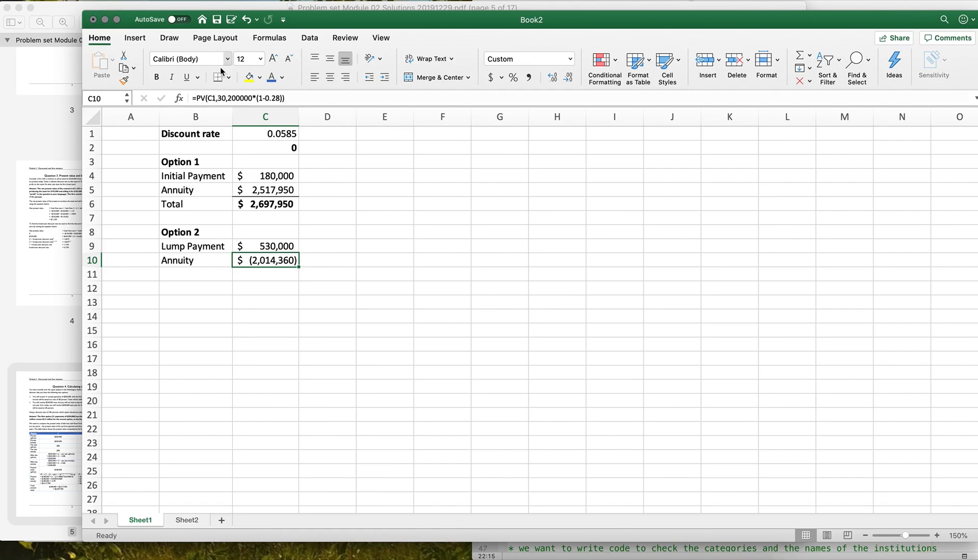
left_click(229, 97)
type("-")
key("Return")
Label B11 "Total" and add Option 2's lump payment and annuity value in C11 with =C9+C10.
key("Left")
type("Total")
key("Return")
key("Up")
key("Right")
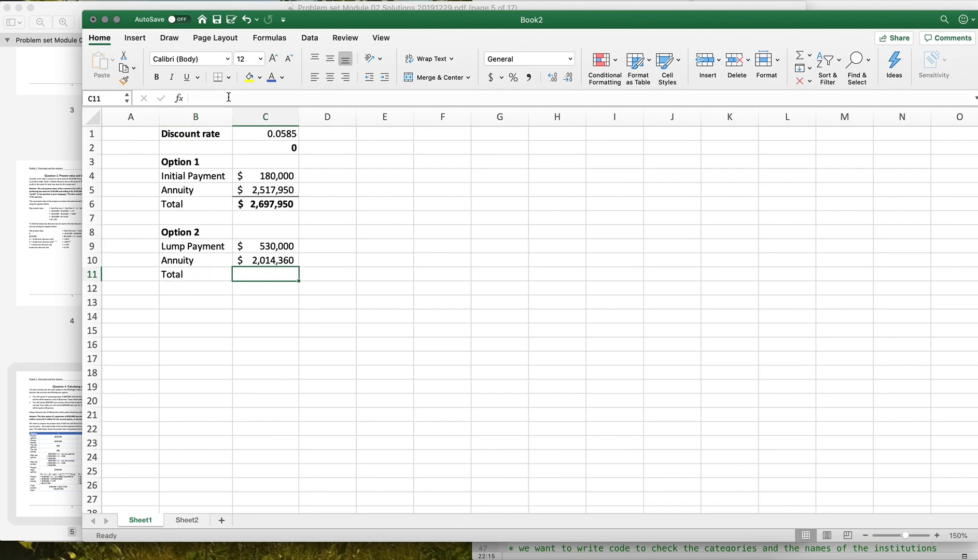
type("=s")
key("Up")
key("Up")
type("+")
key("Up")
key("Return")
Put a bottom border on C10 and make Option 2's total in C11 bold.
key("Up")
key("Up")
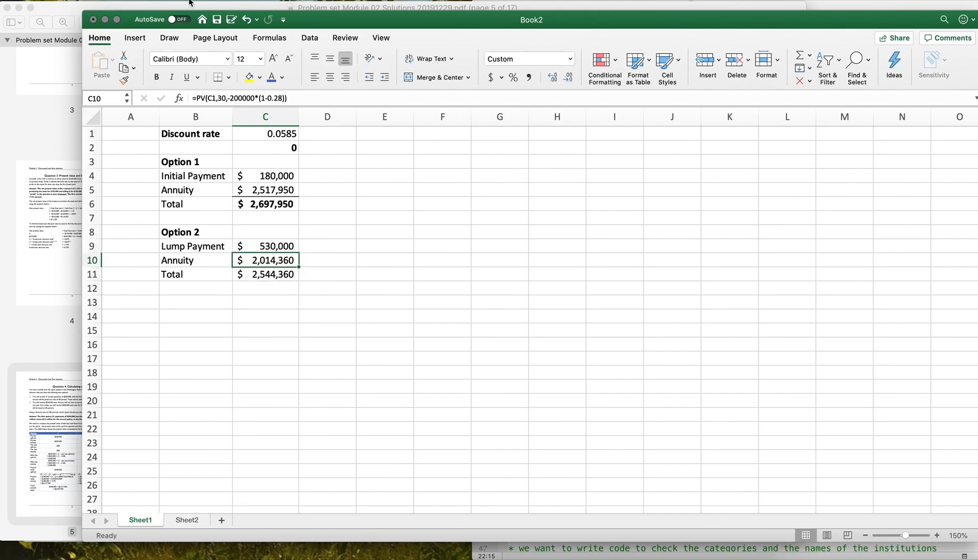
key("Down")
left_click(216, 77)
key("super+b")
left_click(359, 272)
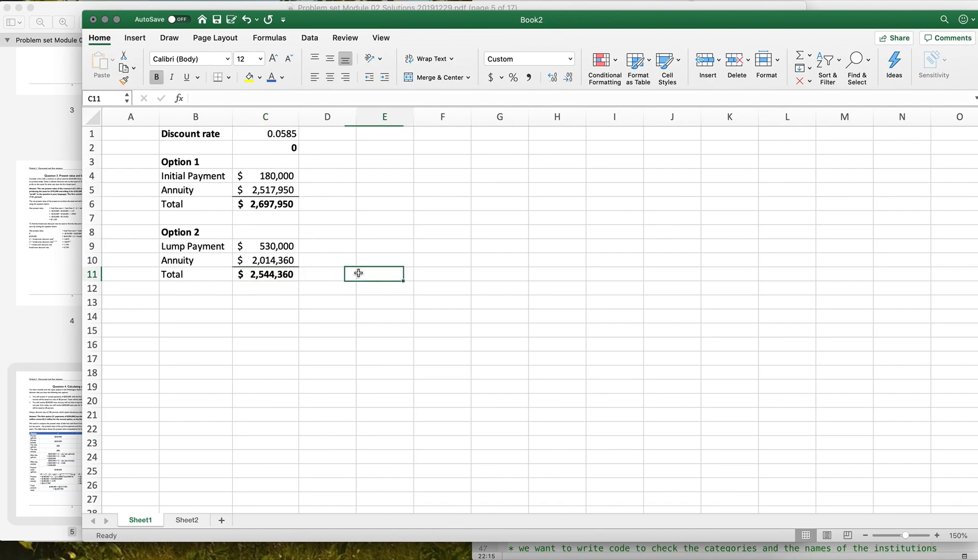
Compare both options' totals in C6 and C11 with the total present values in the PDF solution table.
left_click(250, 206)
left_click(281, 277)
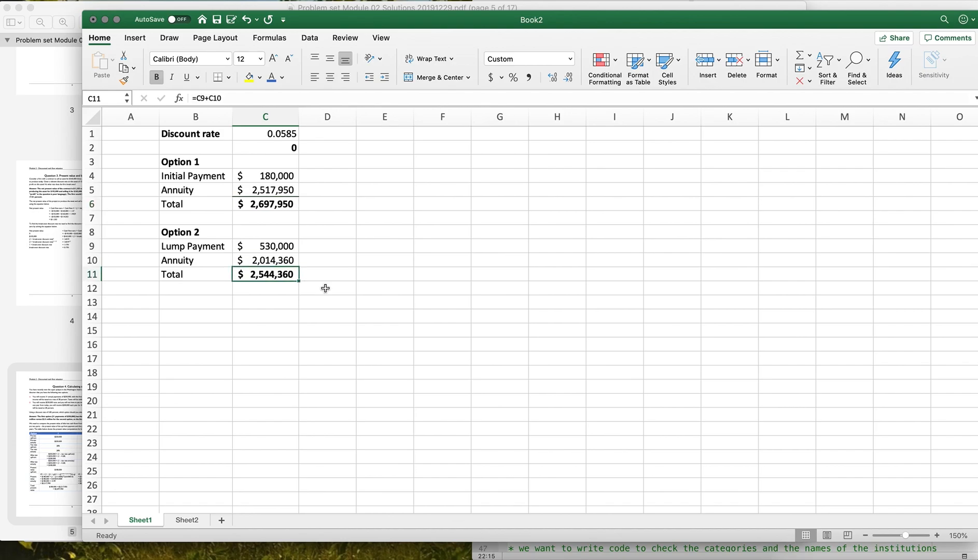
left_click(52, 120)
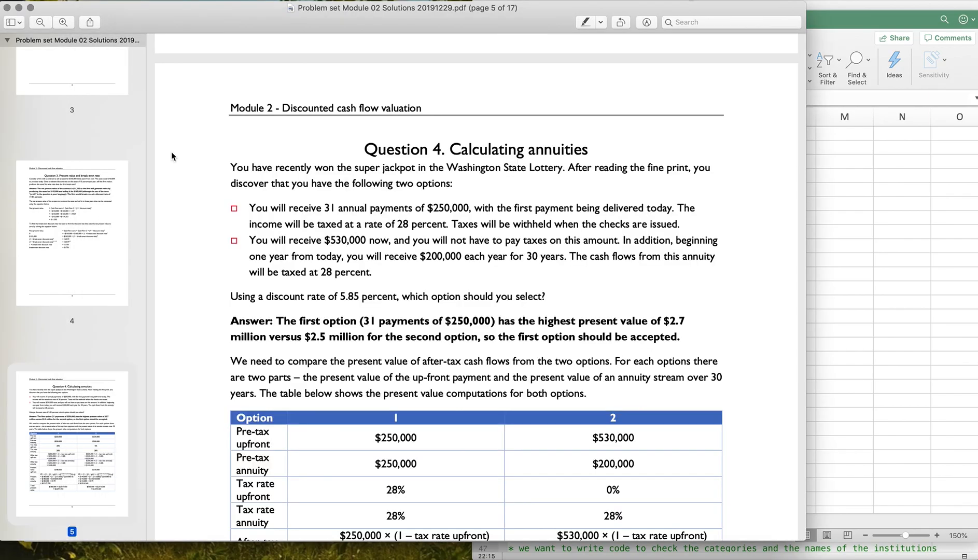
scroll(341, 337, "down", 10)
scroll(341, 337, "down", 5)
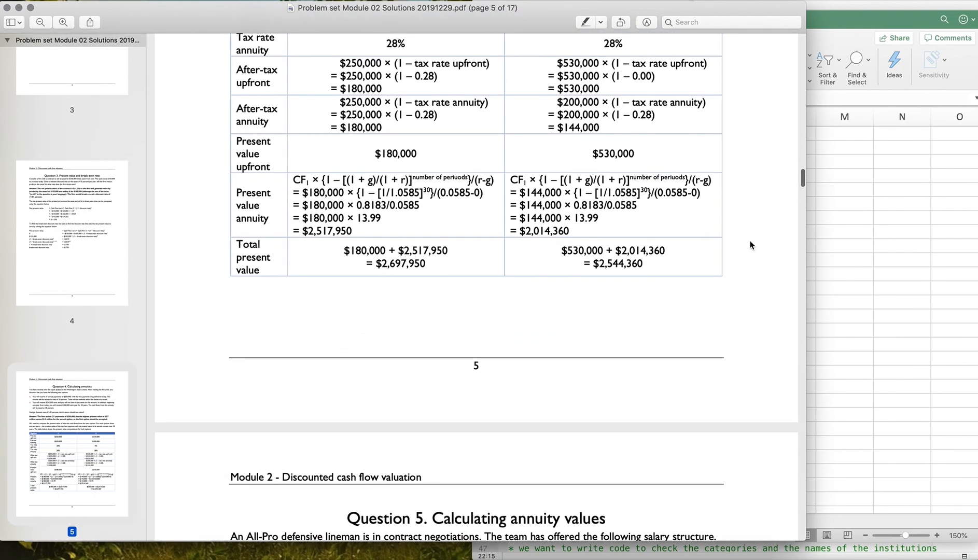
left_click(851, 289)
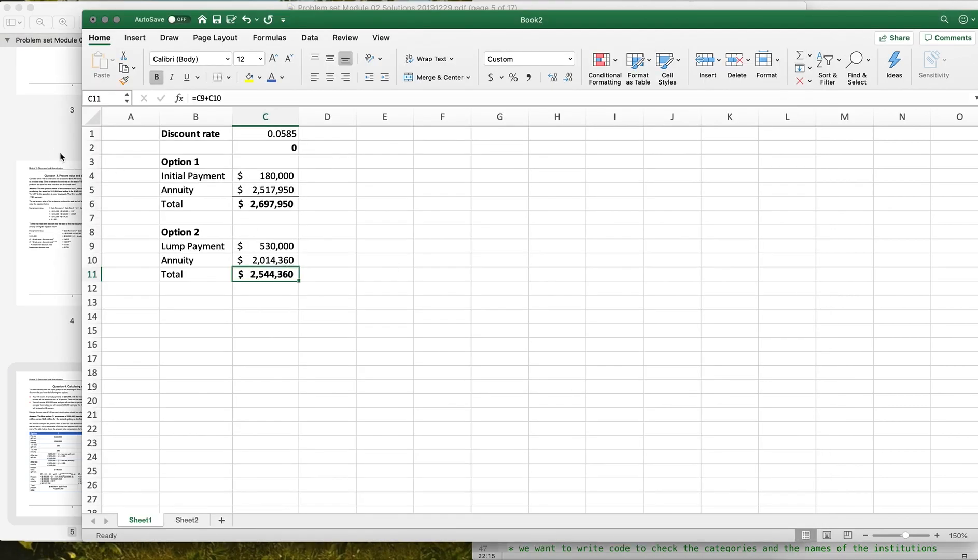
left_click(52, 132)
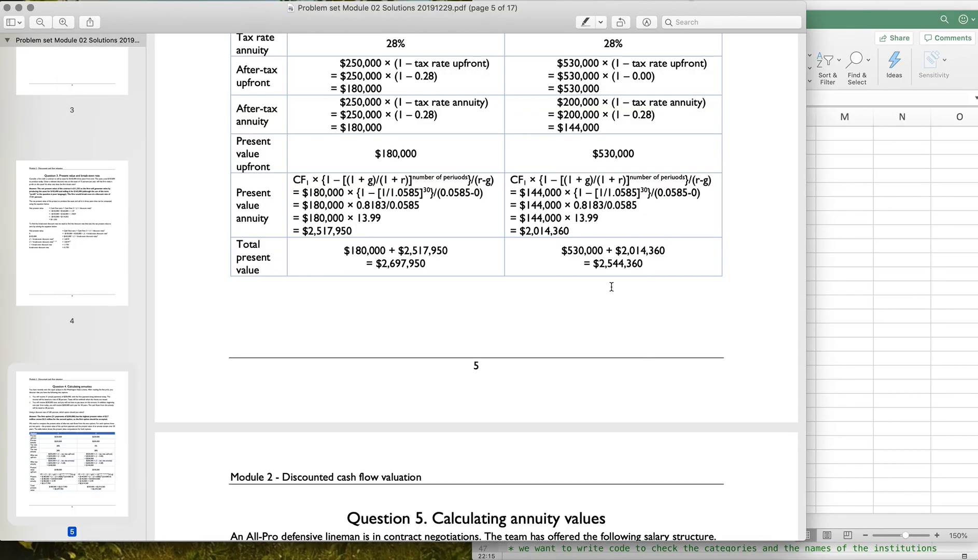
left_click(831, 286)
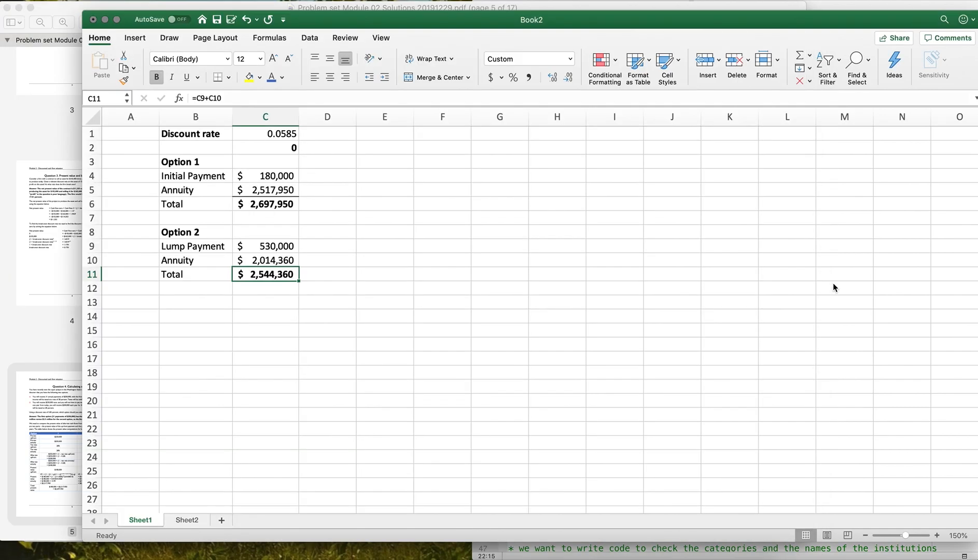